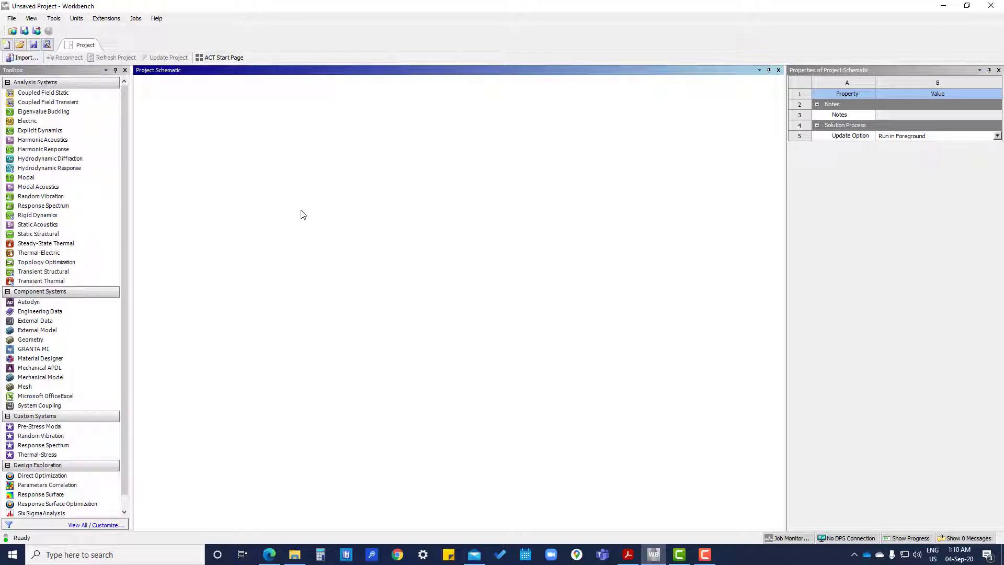
- Open the archived project Globe_Valve_SS10_Start.wbpz from the M10 - Further Geometry Considerations Student Input Files folder
{"action": "left_click", "coordinate": [11, 18]}
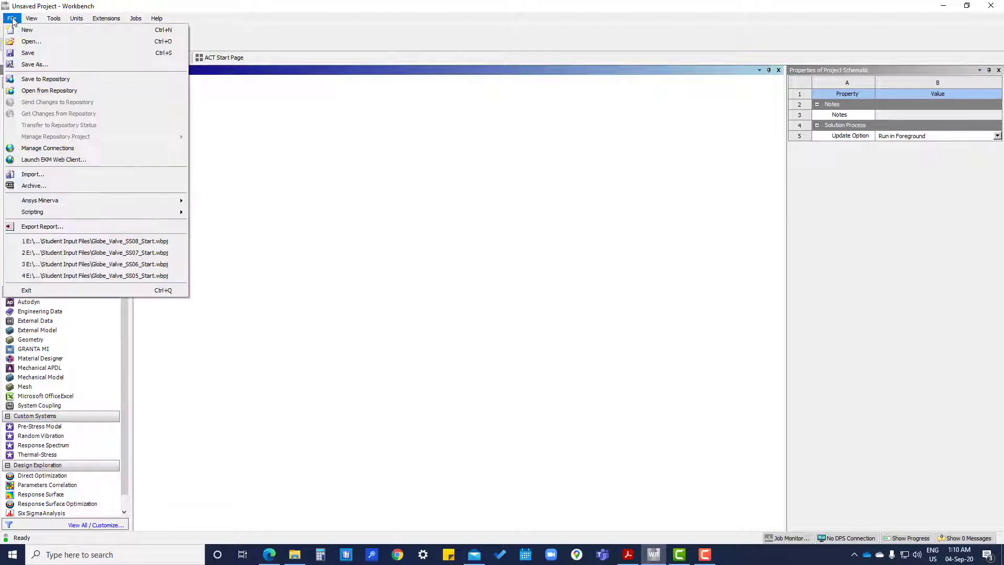
{"action": "left_click", "coordinate": [46, 44]}
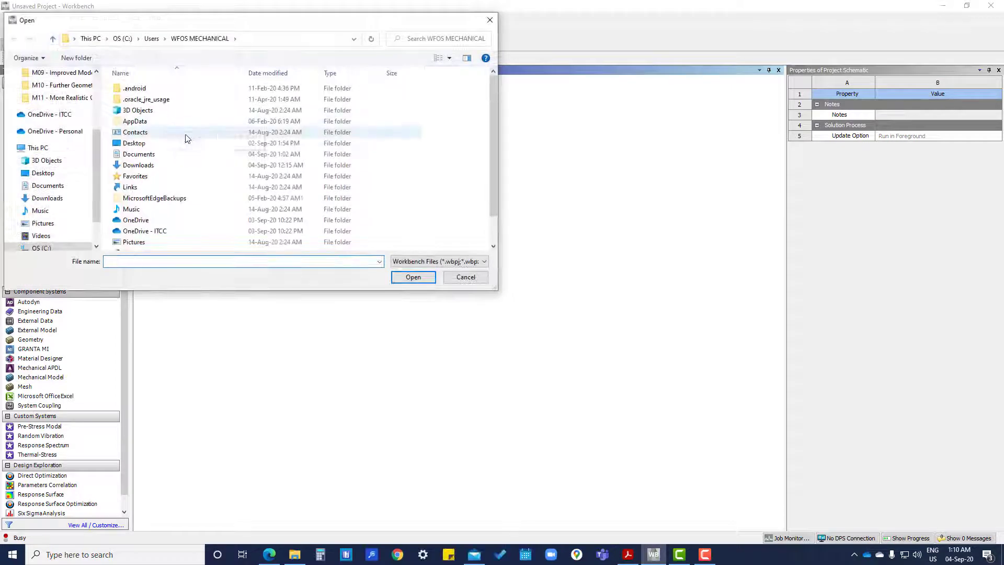
{"action": "left_click", "coordinate": [69, 87]}
{"action": "double_click", "coordinate": [170, 89]}
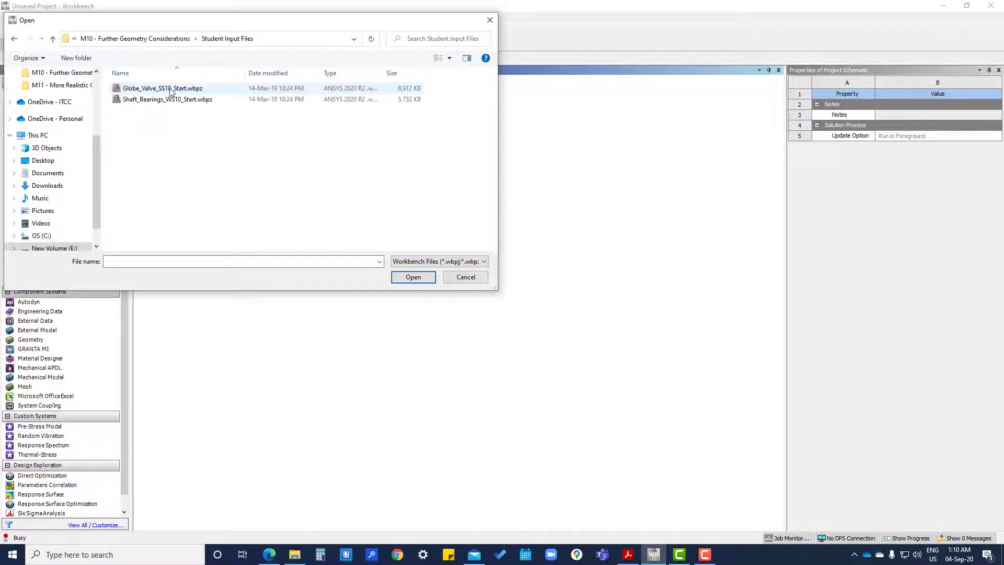
{"action": "left_click", "coordinate": [170, 89]}
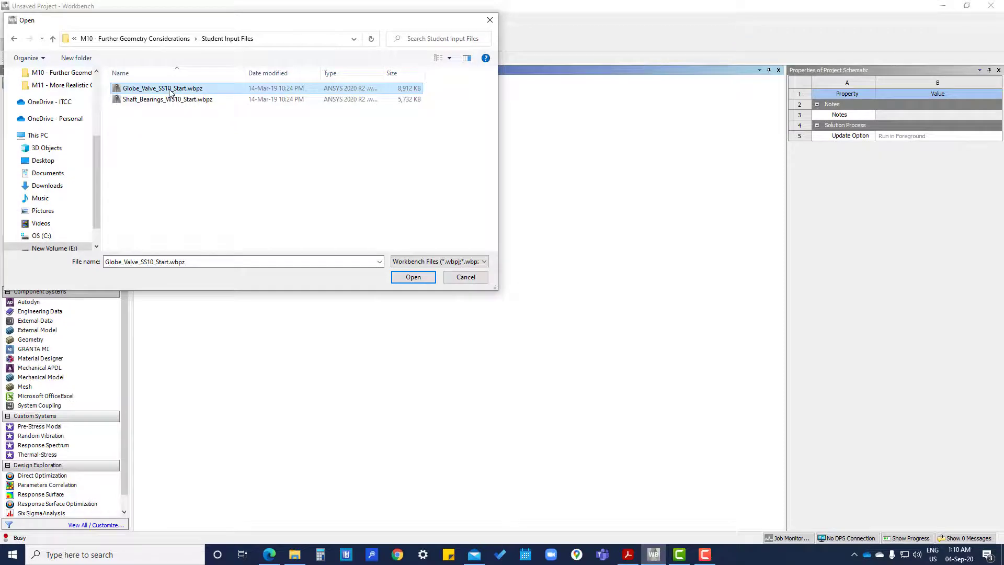
{"action": "left_click", "coordinate": [414, 279]}
{"action": "left_click", "coordinate": [408, 281]}
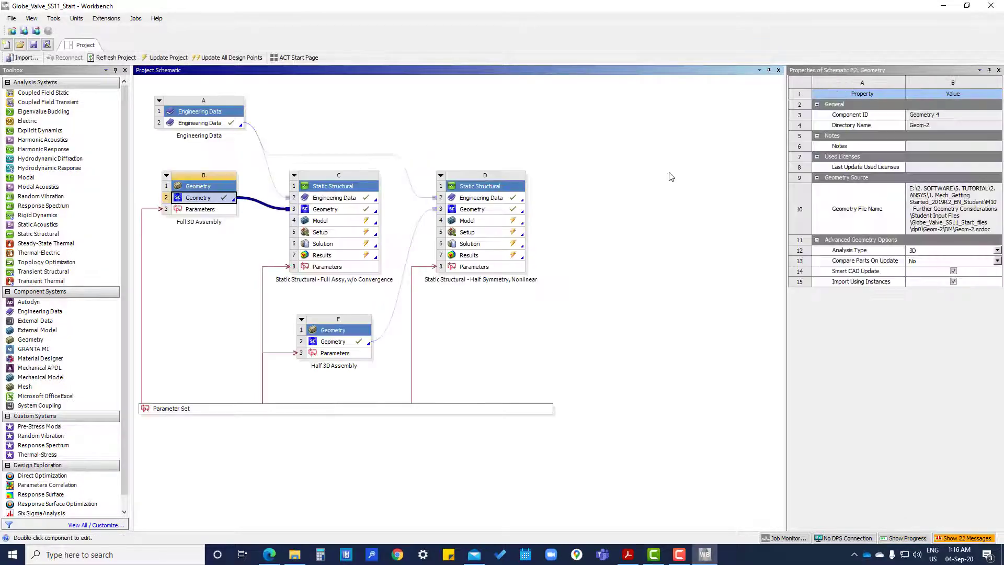
- Duplicate the Full 3D Assembly geometry system in the project schematic
{"action": "left_click", "coordinate": [180, 238]}
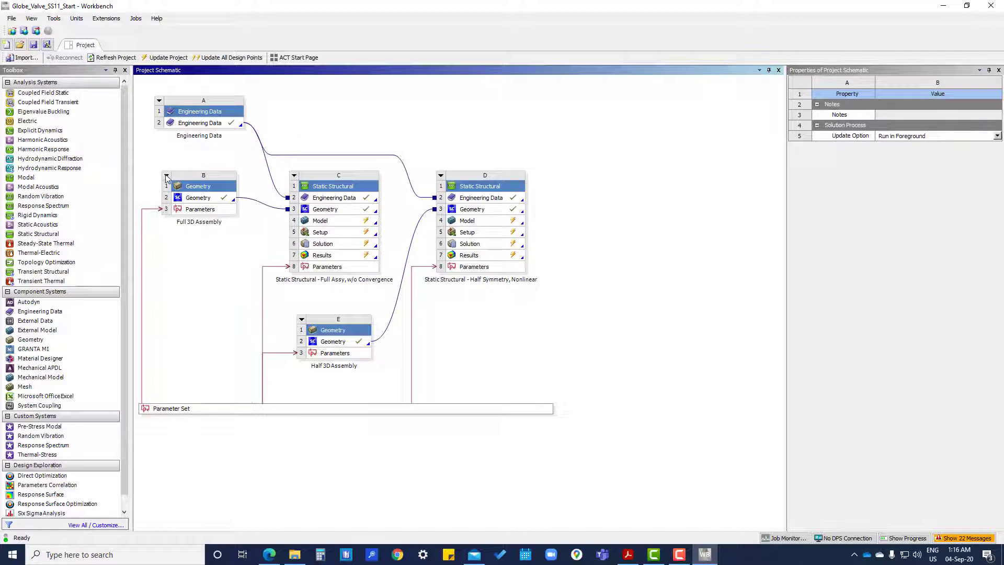
{"action": "left_click", "coordinate": [167, 177]}
{"action": "left_click", "coordinate": [183, 216]}
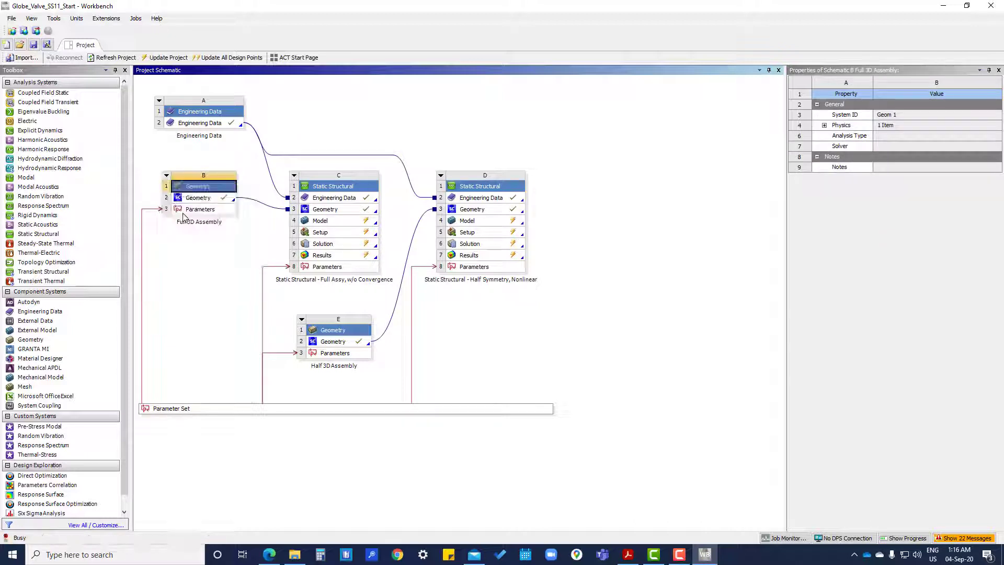
{"action": "left_click", "coordinate": [188, 245]}
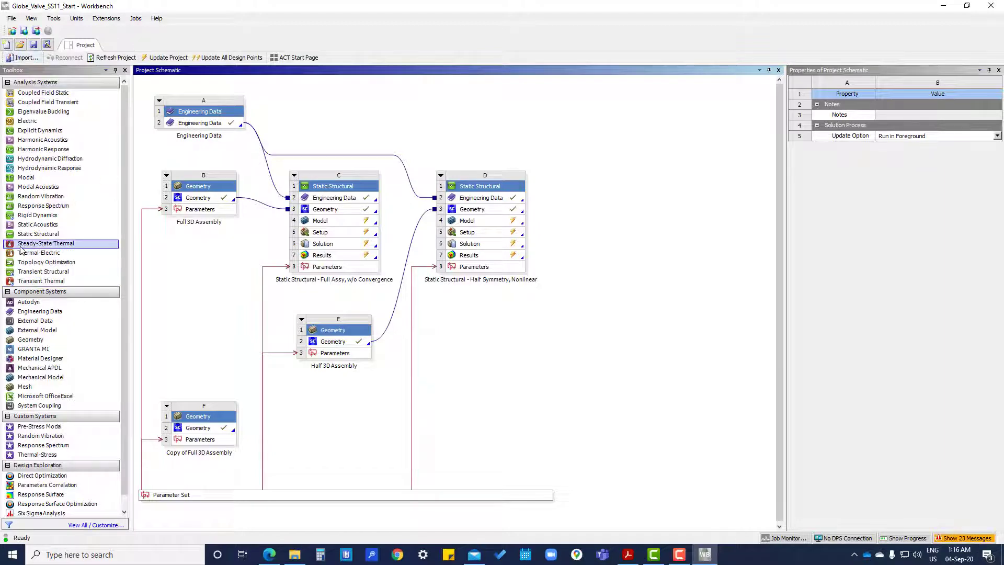
- Add a Static Structural system beside the duplicated geometry and link the copied geometry and the shared Engineering Data to it
{"action": "left_click_drag", "start_coordinate": [38, 234], "coordinate": [290, 426]}
{"action": "left_click", "coordinate": [293, 428]}
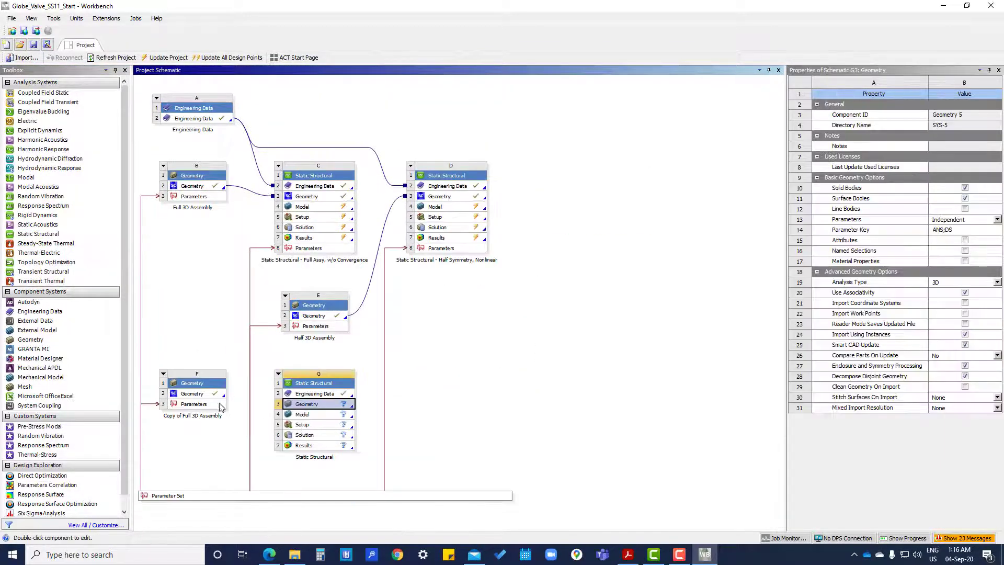
{"action": "left_click_drag", "start_coordinate": [196, 394], "coordinate": [303, 411]}
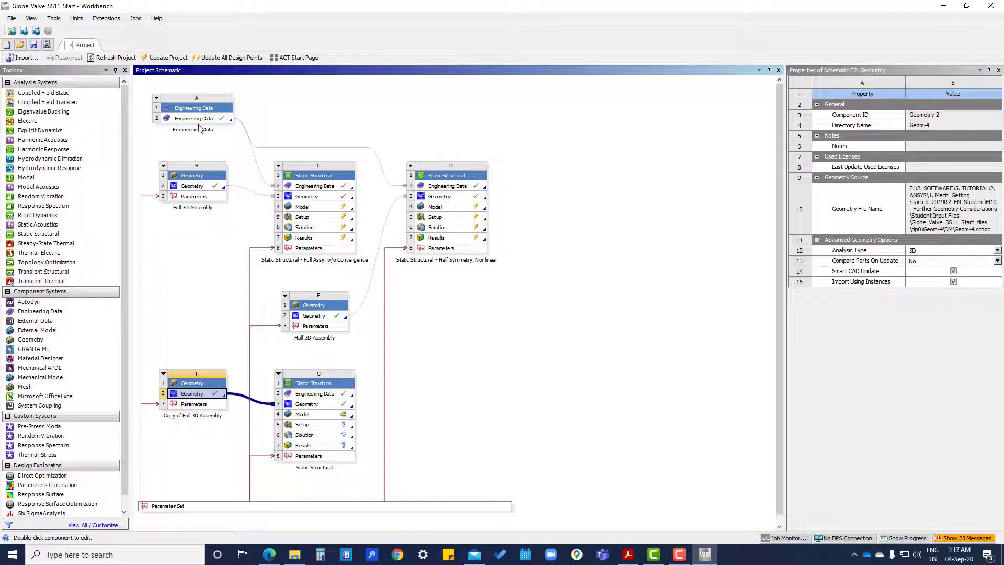
{"action": "left_click_drag", "start_coordinate": [197, 121], "coordinate": [301, 396]}
- Open the Copy of Full 3D Assembly geometry for editing in SpaceClaim
{"action": "right_click", "coordinate": [201, 395]}
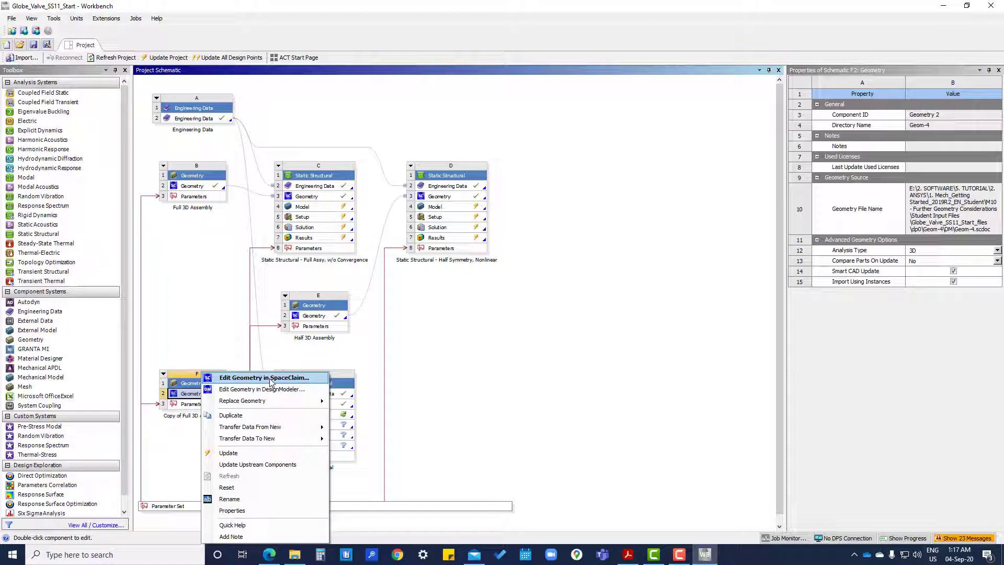
{"action": "left_click", "coordinate": [271, 378]}
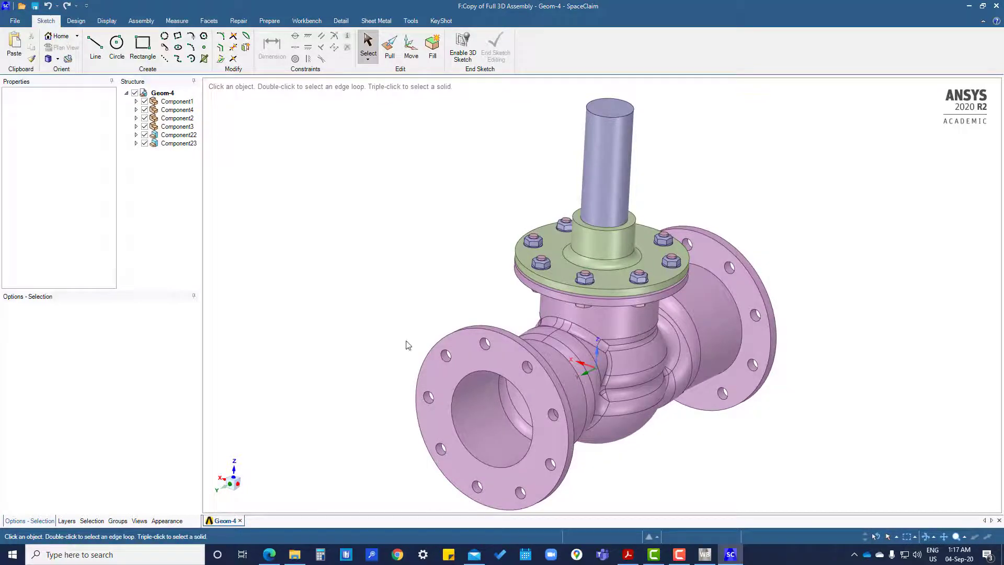
- Examine the globe valve model from several angles and review the contents of Component1 in the structure tree
{"action": "left_click", "coordinate": [429, 341]}
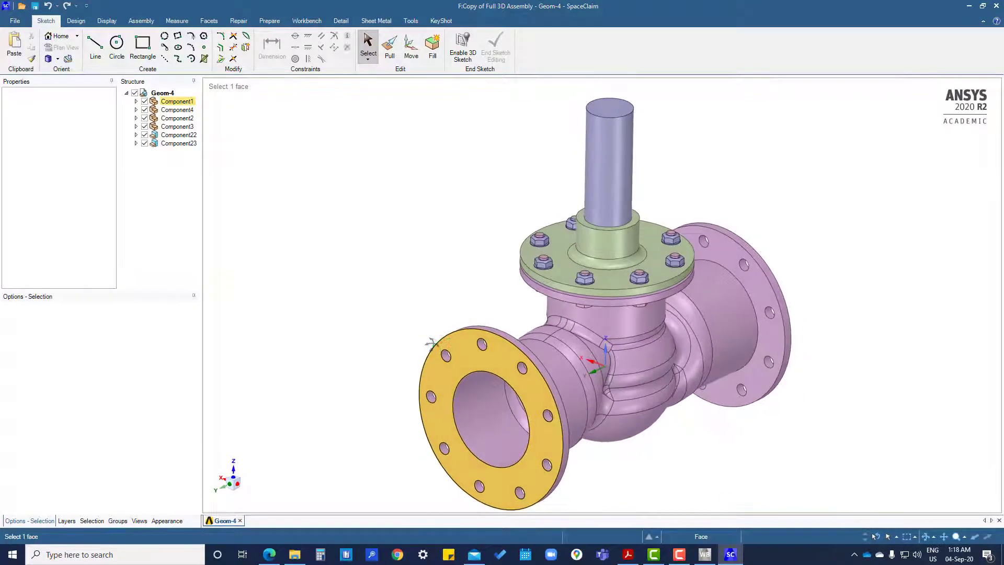
{"action": "middle_click_drag", "start_coordinate": [472, 350], "coordinate": [452, 335], "text": "shift"}
{"action": "left_click", "coordinate": [467, 283]}
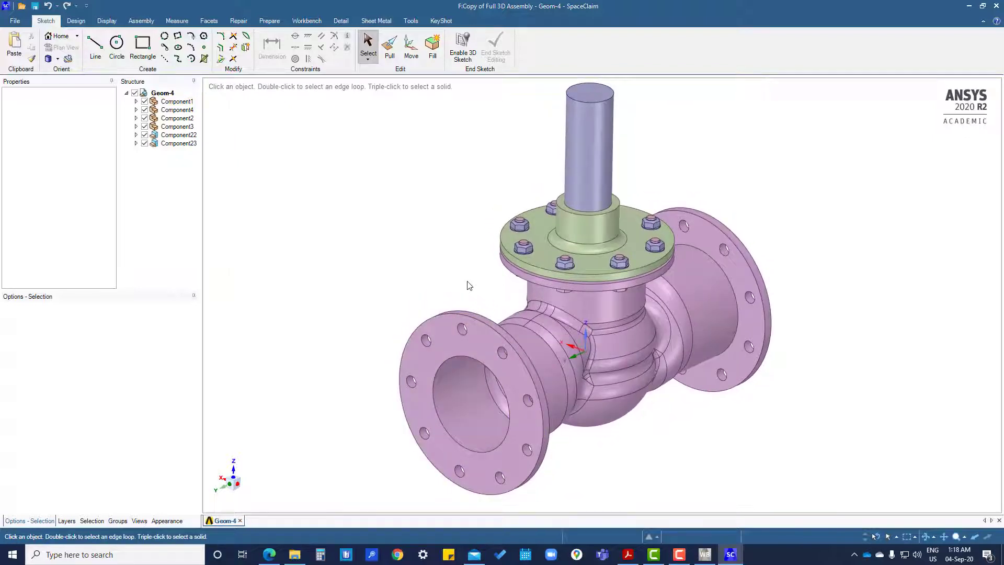
{"action": "left_click", "coordinate": [176, 101]}
{"action": "left_click", "coordinate": [136, 100]}
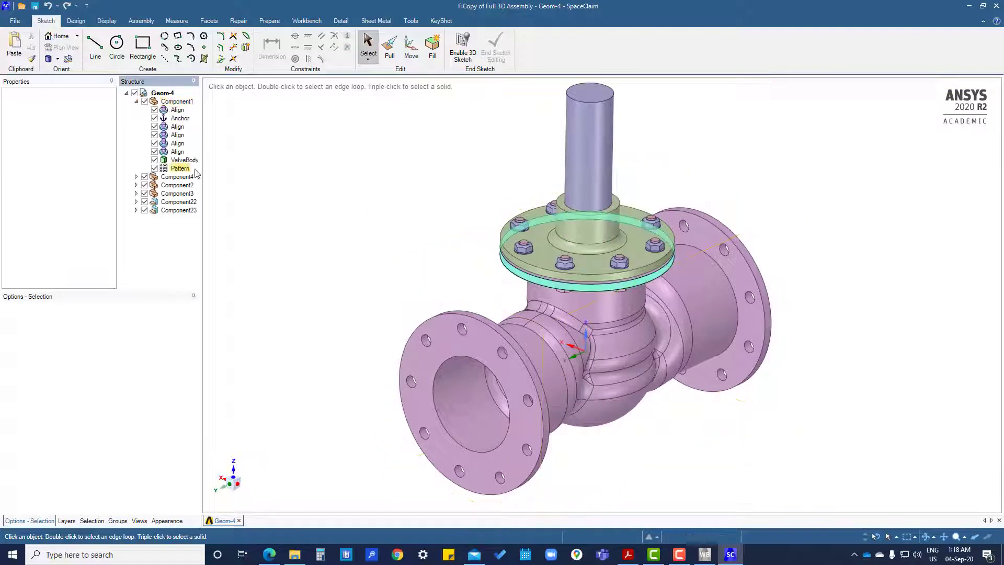
{"action": "left_click", "coordinate": [136, 101]}
{"action": "mouse_move", "coordinate": [739, 415]}
{"action": "middle_mouse_down"}
{"action": "mouse_move", "coordinate": [668, 394]}
{"action": "mouse_move", "coordinate": [654, 405]}
{"action": "mouse_move", "coordinate": [680, 372]}
{"action": "mouse_move", "coordinate": [726, 403]}
{"action": "middle_mouse_up"}
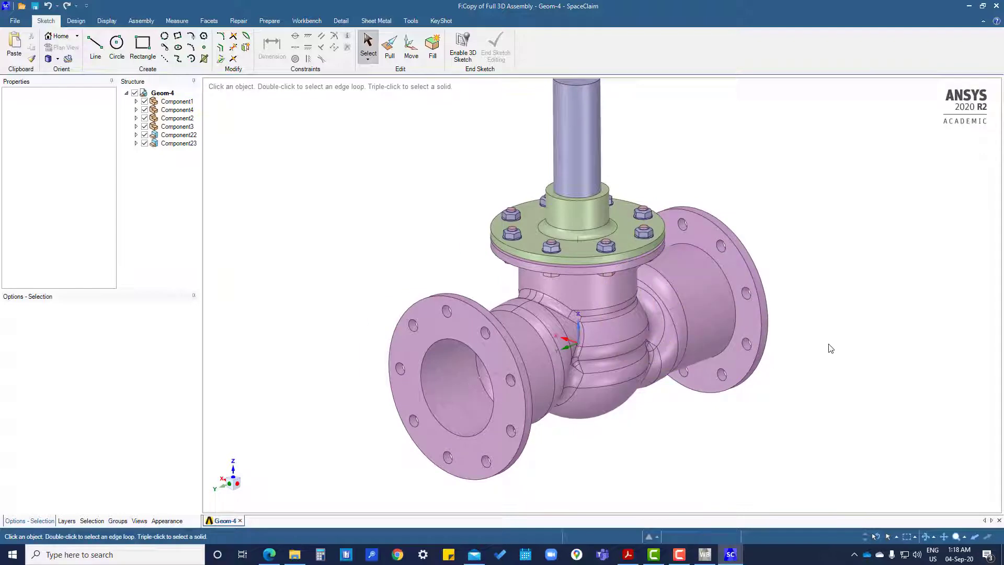
{"action": "middle_click_drag", "start_coordinate": [675, 384], "coordinate": [618, 434]}
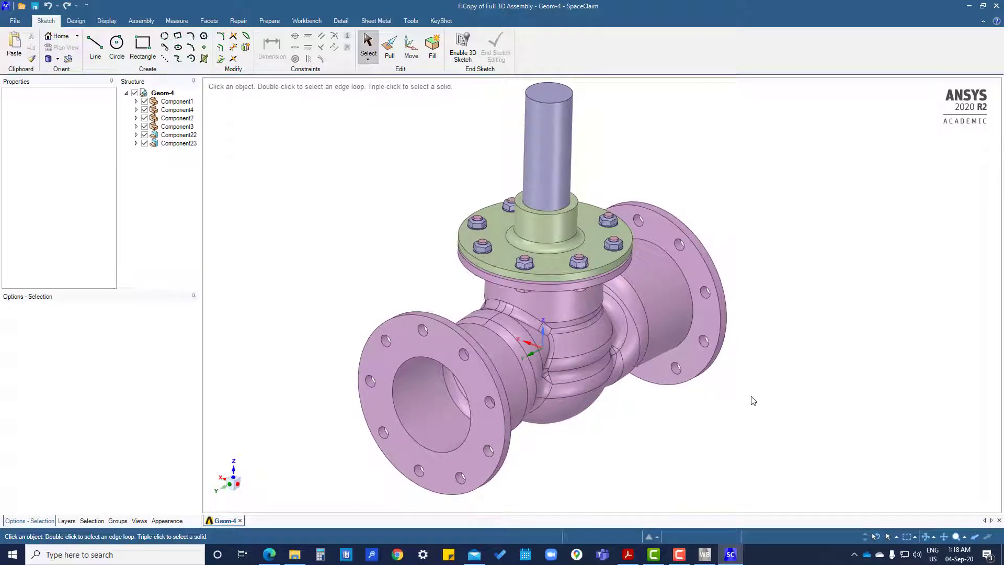
{"action": "left_click", "coordinate": [526, 388]}
{"action": "middle_click_drag", "start_coordinate": [525, 388], "coordinate": [529, 334]}
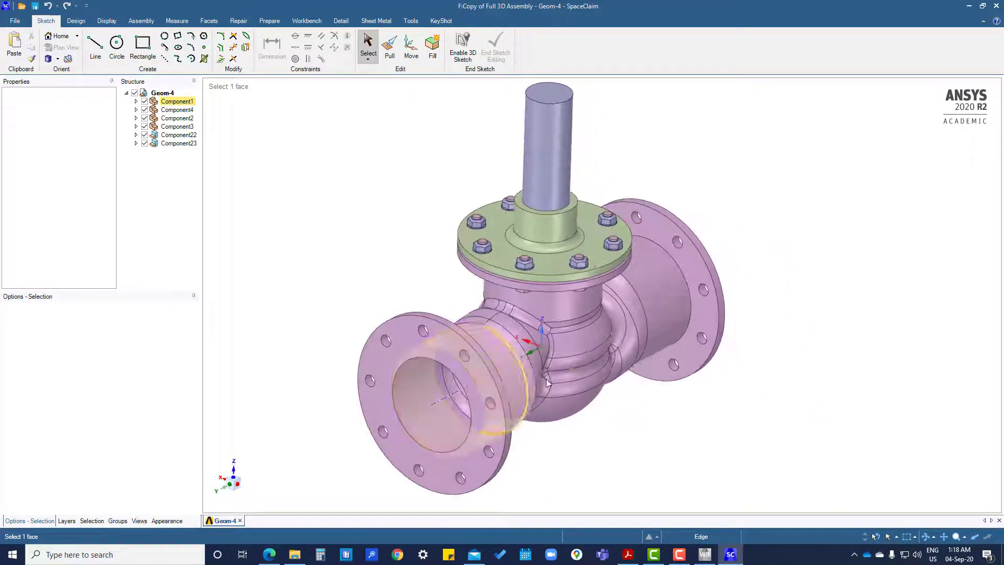
- Try deleting the round face at the base of the bonnet's neck and undo the deletion
{"action": "left_click", "coordinate": [565, 245]}
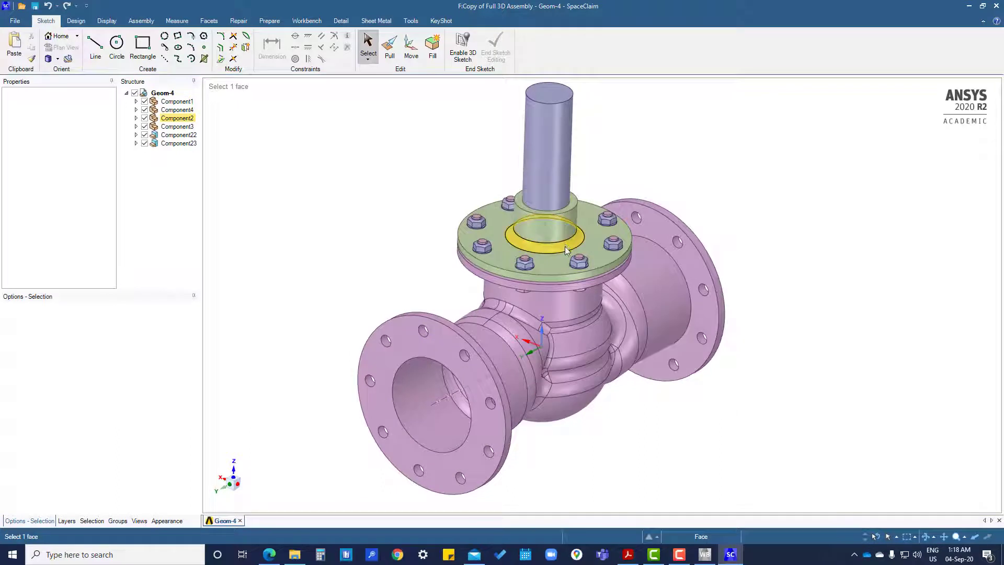
{"action": "left_click", "coordinate": [565, 246]}
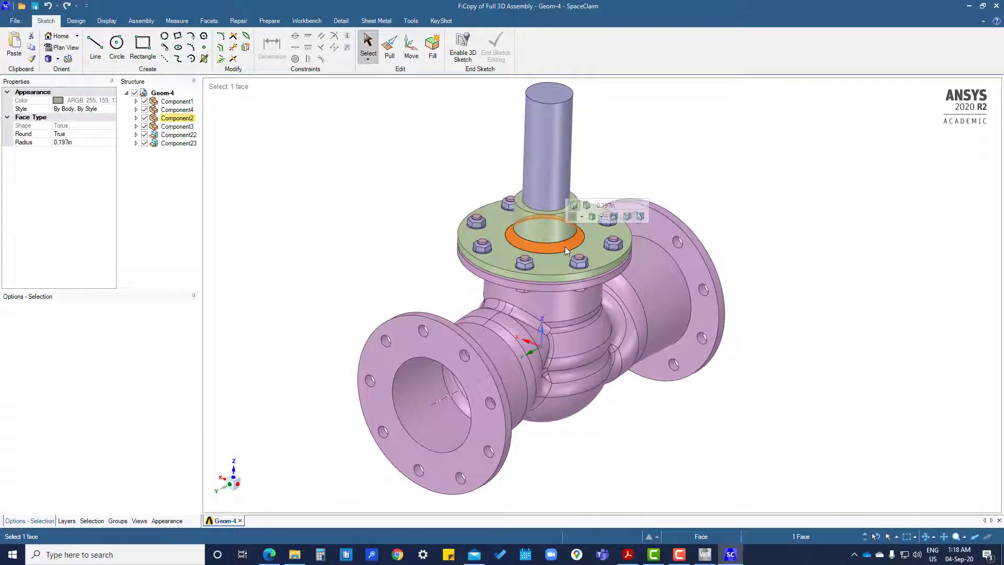
{"action": "key", "text": "Delete"}
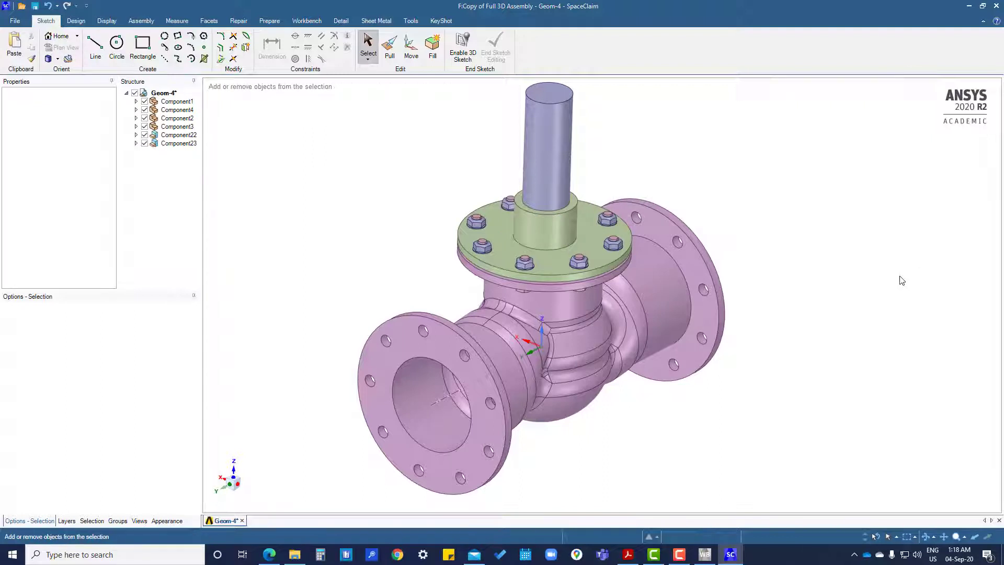
{"action": "key", "text": "ctrl+s"}
{"action": "key", "text": "ctrl"}
{"action": "key", "text": "ctrl+z"}
{"action": "left_click", "coordinate": [868, 293]}
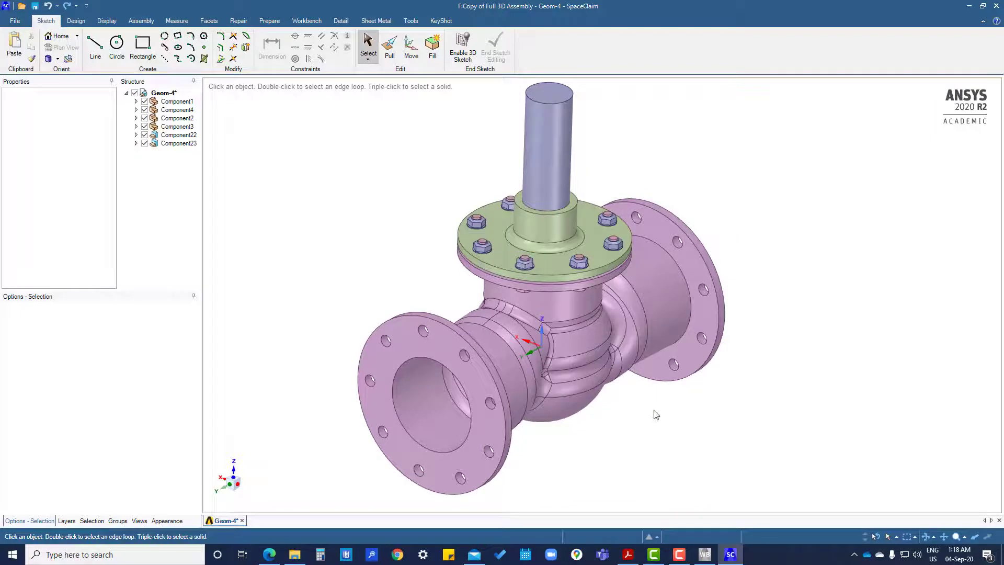
- Try rounding the circular edge where the rear pipe meets its end flange with Pull, undo it, and return to selection mode
{"action": "middle_click_drag", "start_coordinate": [654, 412], "coordinate": [679, 270]}
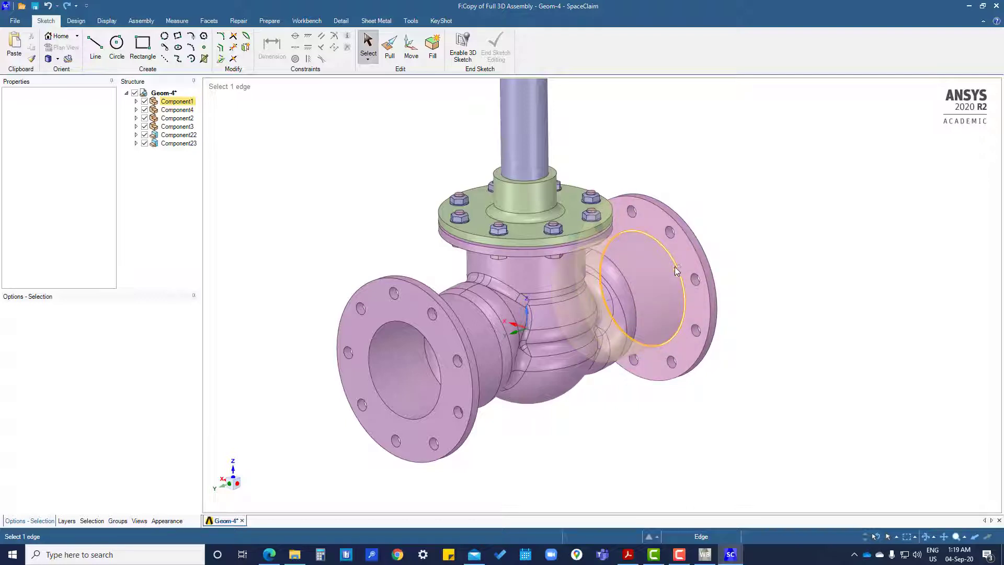
{"action": "key", "text": "Escape"}
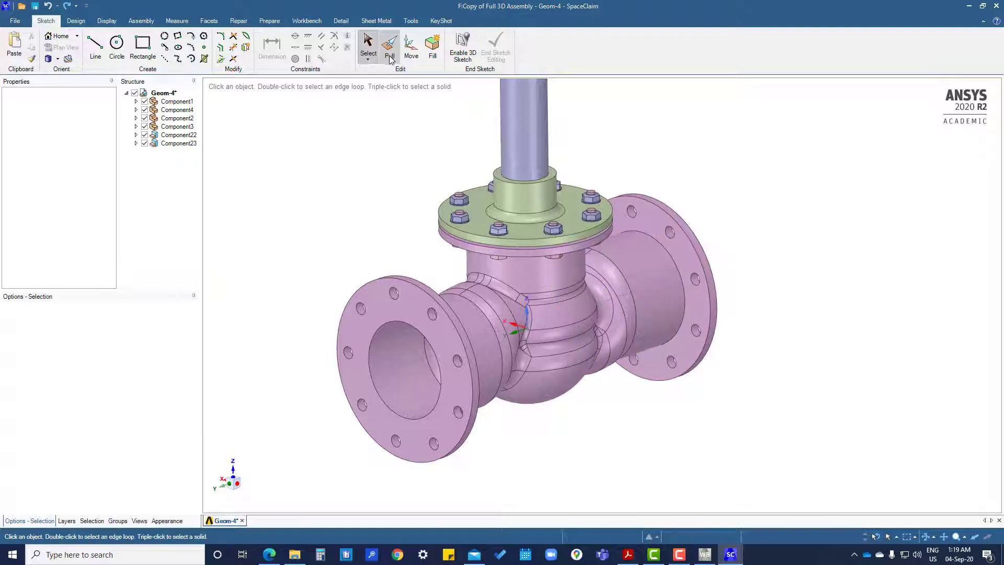
{"action": "left_click", "coordinate": [390, 52]}
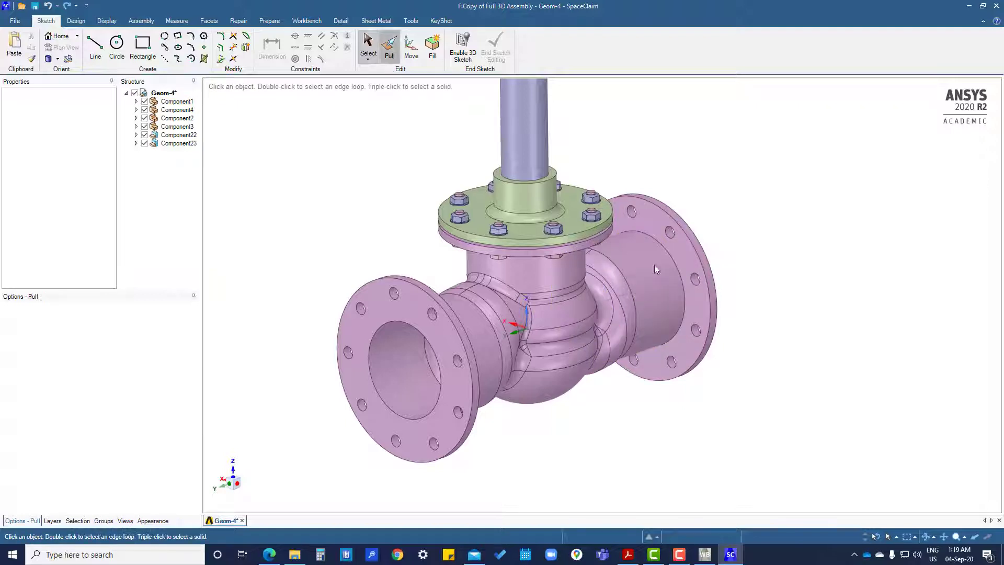
{"action": "left_click", "coordinate": [682, 285]}
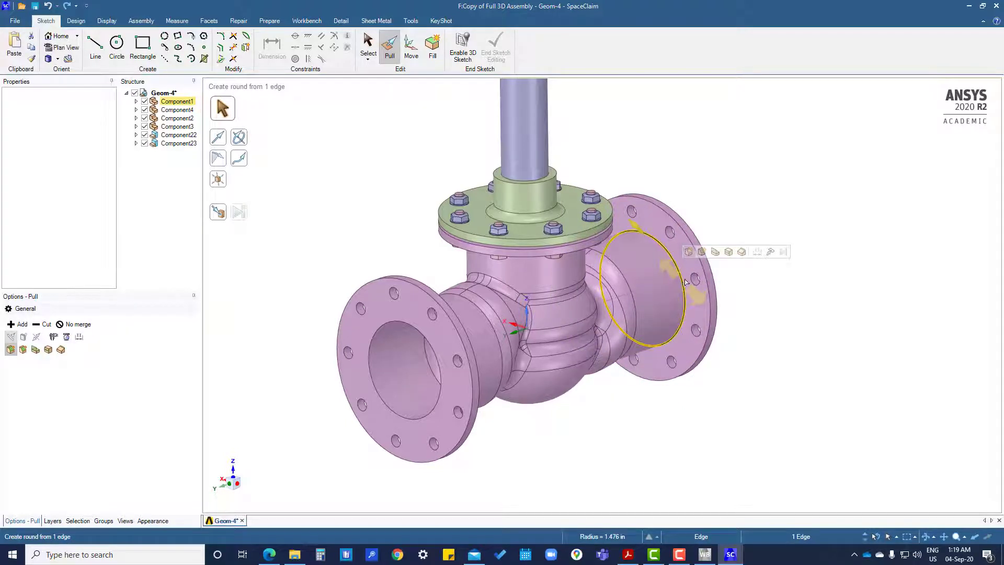
{"action": "left_click", "coordinate": [629, 230]}
{"action": "left_click", "coordinate": [783, 338]}
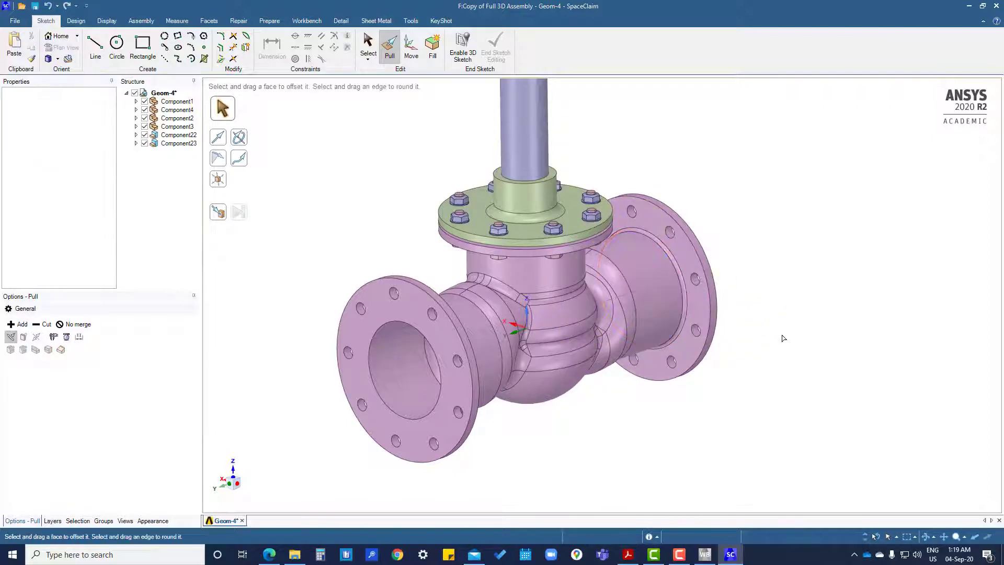
{"action": "mouse_move", "coordinate": [762, 338]}
{"action": "middle_mouse_down"}
{"action": "mouse_move", "coordinate": [733, 358]}
{"action": "mouse_move", "coordinate": [748, 375]}
{"action": "mouse_move", "coordinate": [769, 361]}
{"action": "middle_mouse_up"}
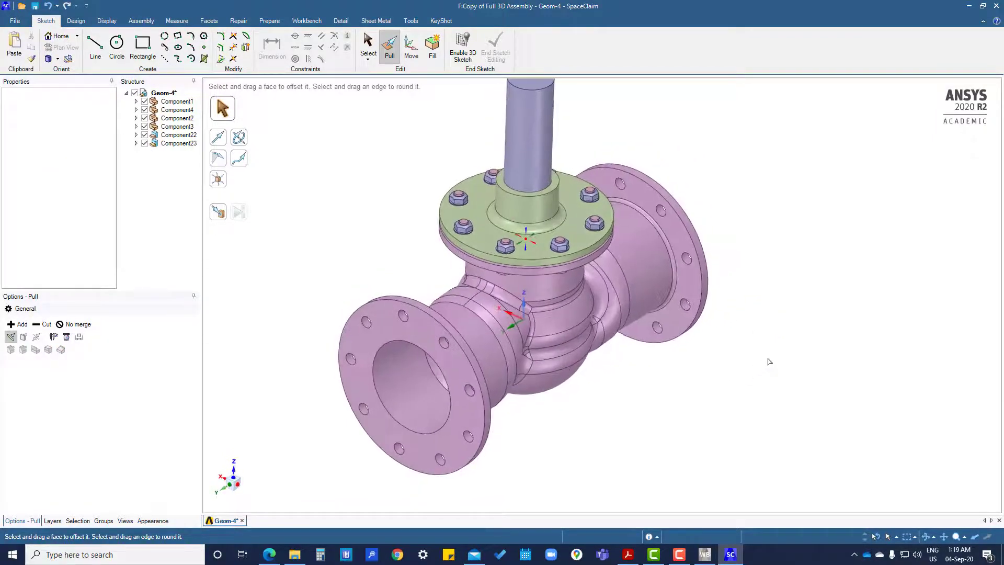
{"action": "key", "text": "ctrl+z"}
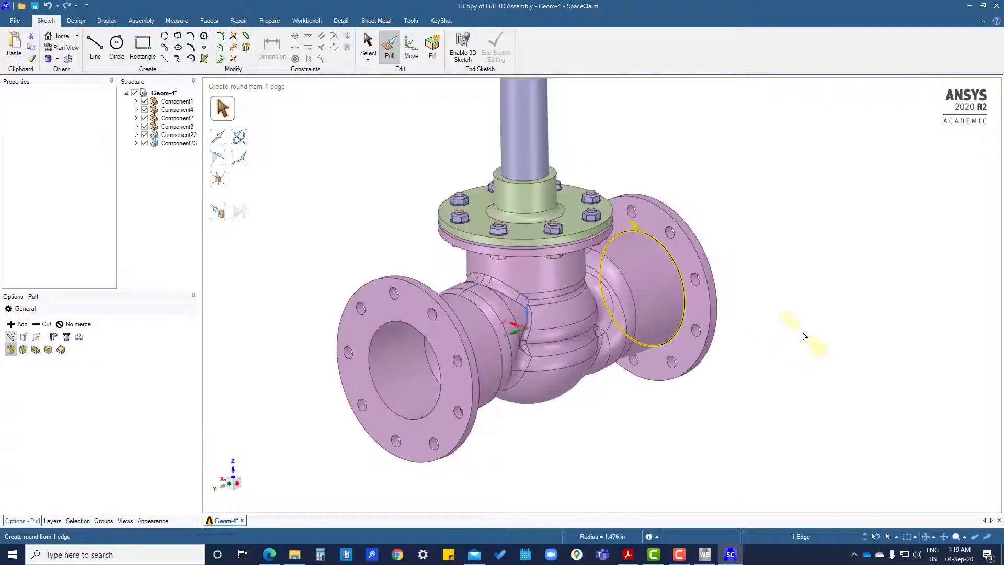
{"action": "left_click", "coordinate": [804, 336]}
{"action": "key", "text": "s"}
{"action": "middle_click_drag", "start_coordinate": [594, 399], "coordinate": [555, 416]}
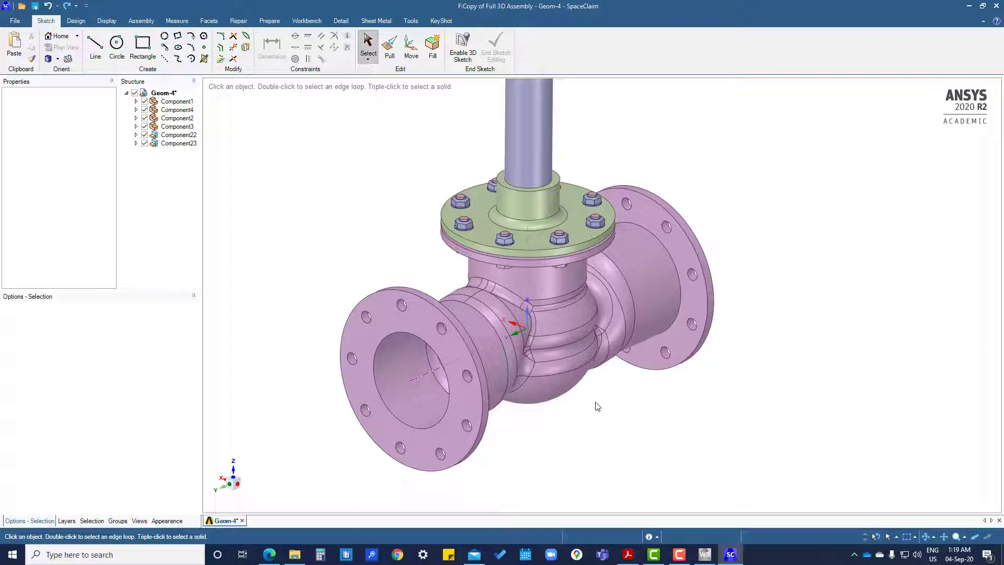
- Orient the valve with its stem pointing up along Z, save that orientation as the home view, and return to it
{"action": "scroll", "coordinate": [662, 426], "scroll_direction": "down", "scroll_amount": 2}
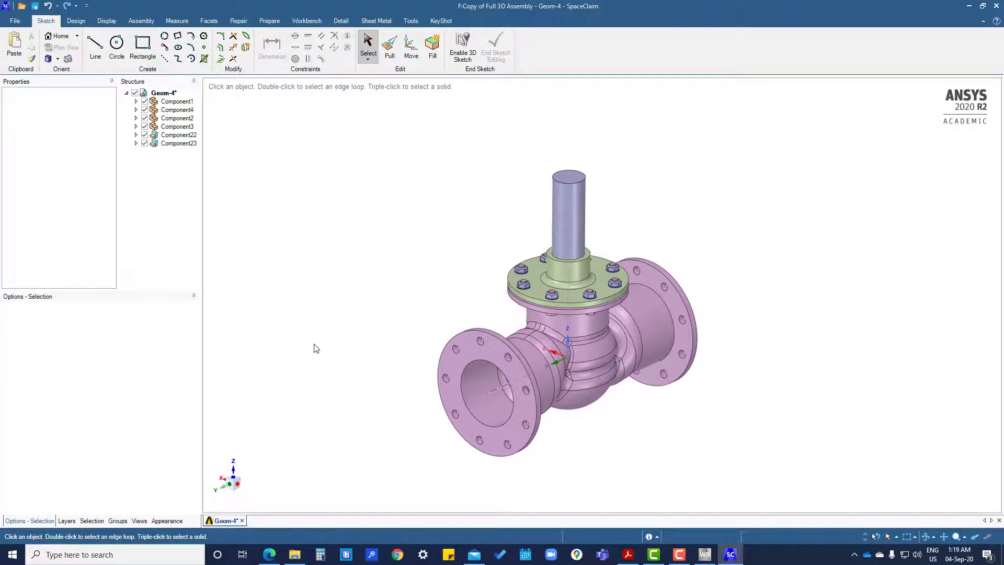
{"action": "key", "text": "h"}
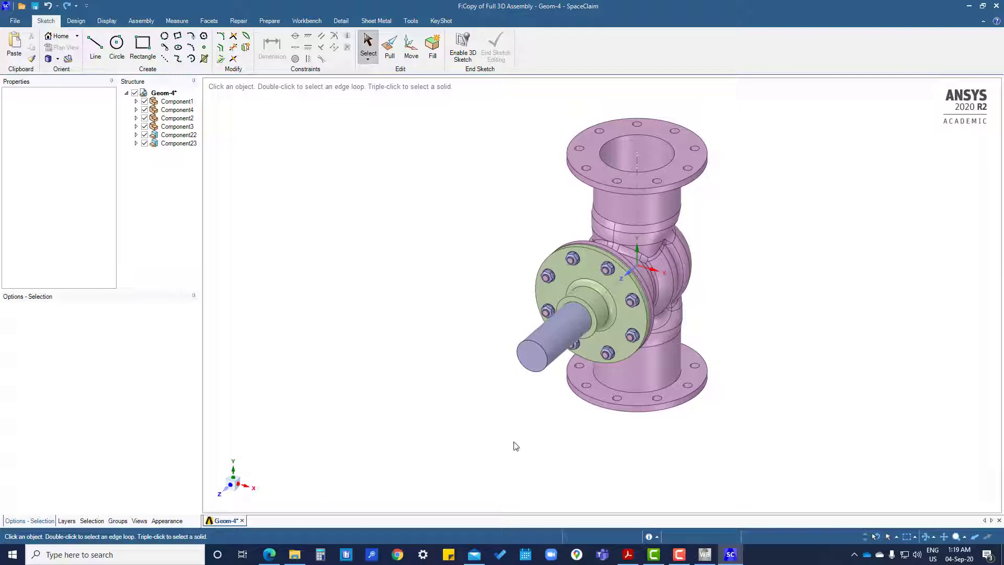
{"action": "middle_click_drag", "start_coordinate": [482, 410], "coordinate": [325, 254]}
{"action": "left_click", "coordinate": [704, 231]}
{"action": "middle_click_drag", "start_coordinate": [704, 230], "coordinate": [647, 165]}
{"action": "left_click", "coordinate": [829, 308]}
{"action": "middle_click_drag", "start_coordinate": [704, 375], "coordinate": [601, 375]}
{"action": "middle_click_drag", "start_coordinate": [665, 180], "coordinate": [695, 168]}
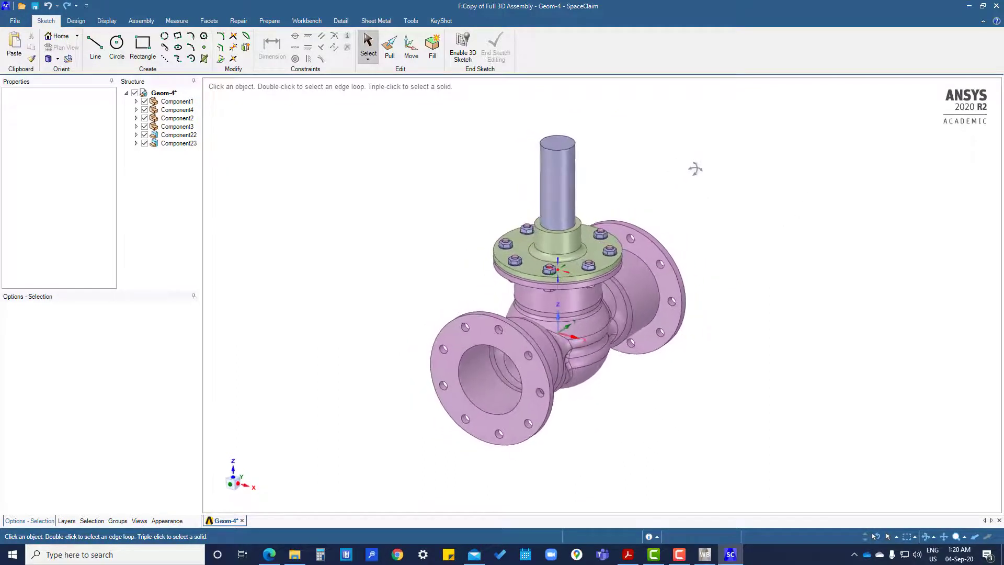
{"action": "left_click", "coordinate": [77, 37]}
{"action": "left_click", "coordinate": [82, 50]}
{"action": "middle_click_drag", "start_coordinate": [380, 328], "coordinate": [408, 412]}
{"action": "key", "text": "h"}
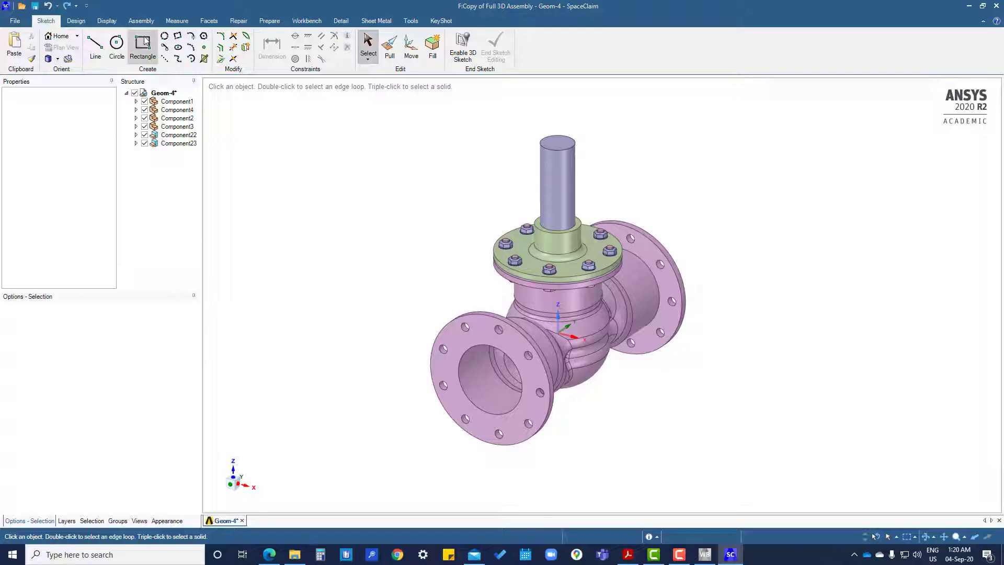
- Create three reference planes through the origin coordinate system at the centre of the valve
{"action": "left_click", "coordinate": [76, 22]}
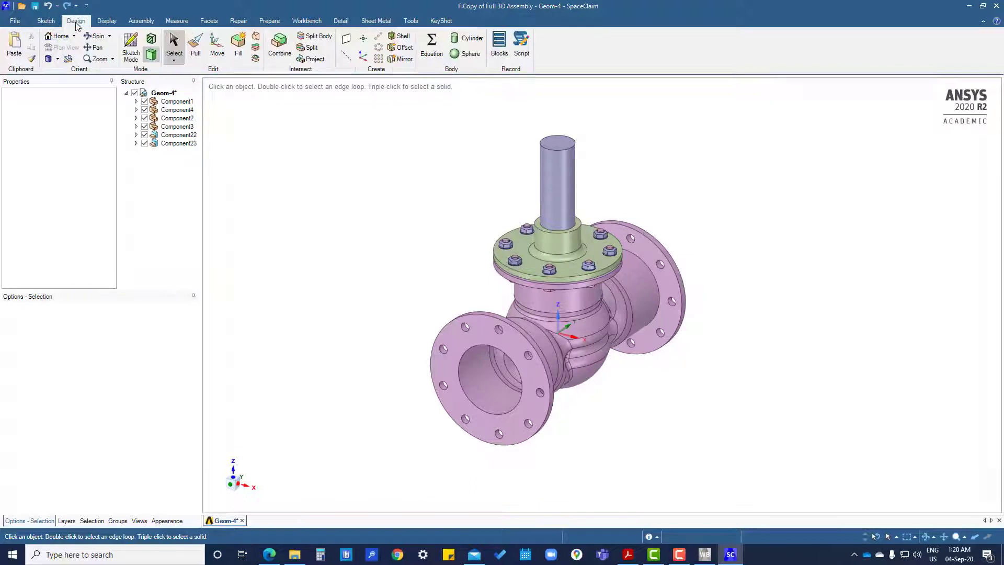
{"action": "left_click", "coordinate": [346, 42]}
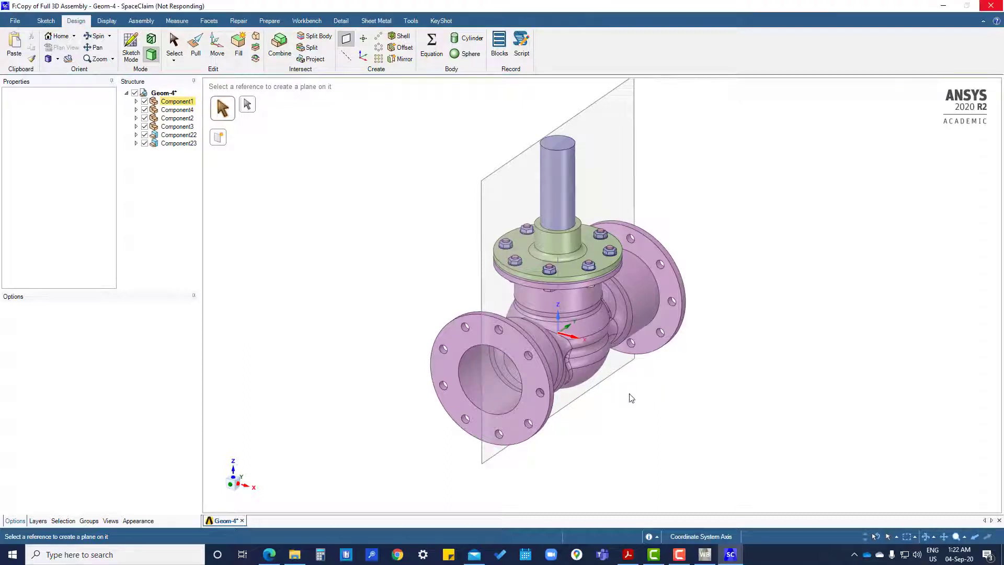
{"action": "middle_click_drag", "start_coordinate": [627, 397], "coordinate": [590, 351]}
{"action": "scroll", "coordinate": [590, 352], "scroll_direction": "up", "scroll_amount": 5}
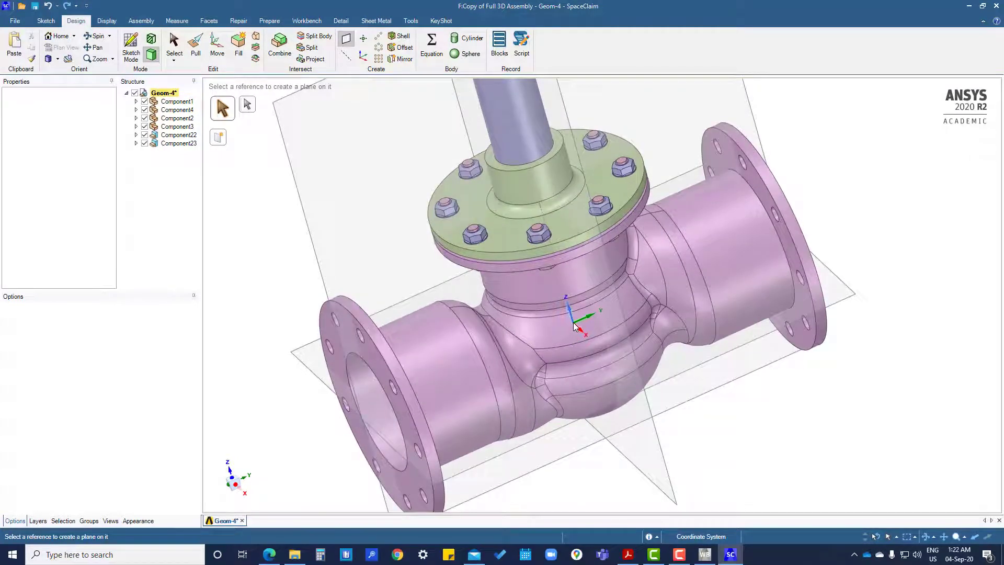
{"action": "left_click", "coordinate": [575, 327]}
{"action": "scroll", "coordinate": [487, 345], "scroll_direction": "down", "scroll_amount": 5}
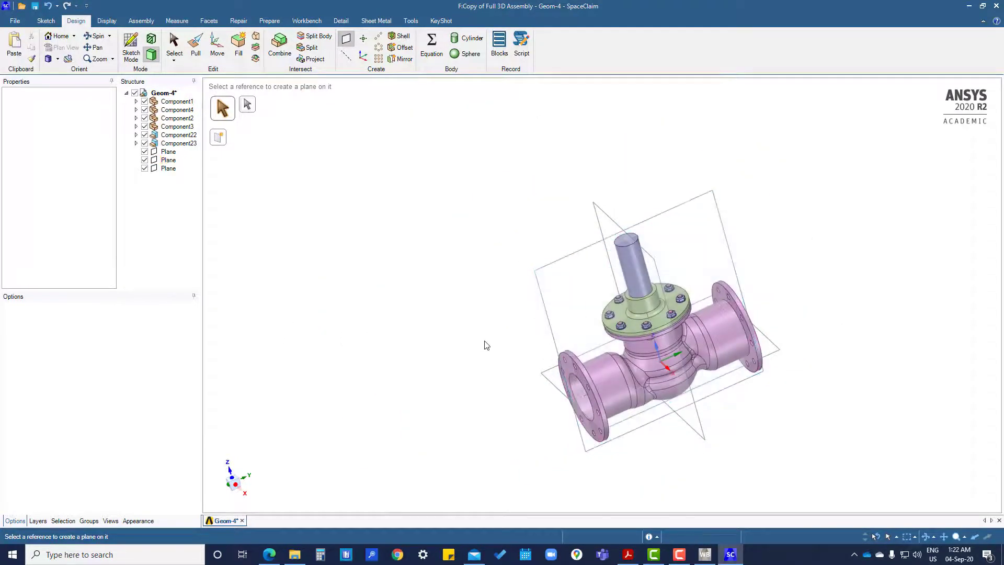
{"action": "middle_click_drag", "start_coordinate": [487, 345], "coordinate": [545, 325]}
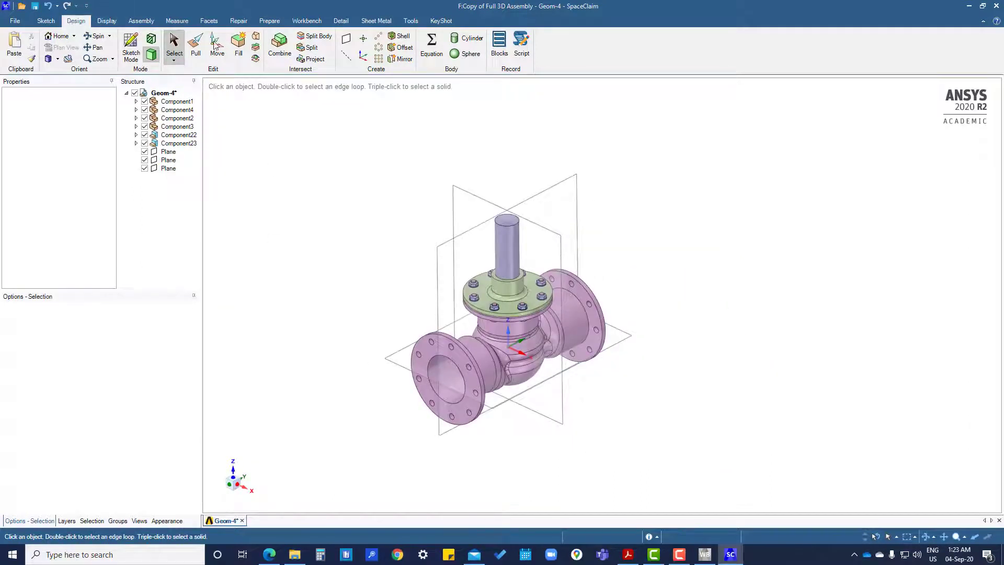
- Split all bodies of the valve assembly with Split Body, using the vertical plane along the pipe axis as cutter
{"action": "left_click", "coordinate": [318, 40]}
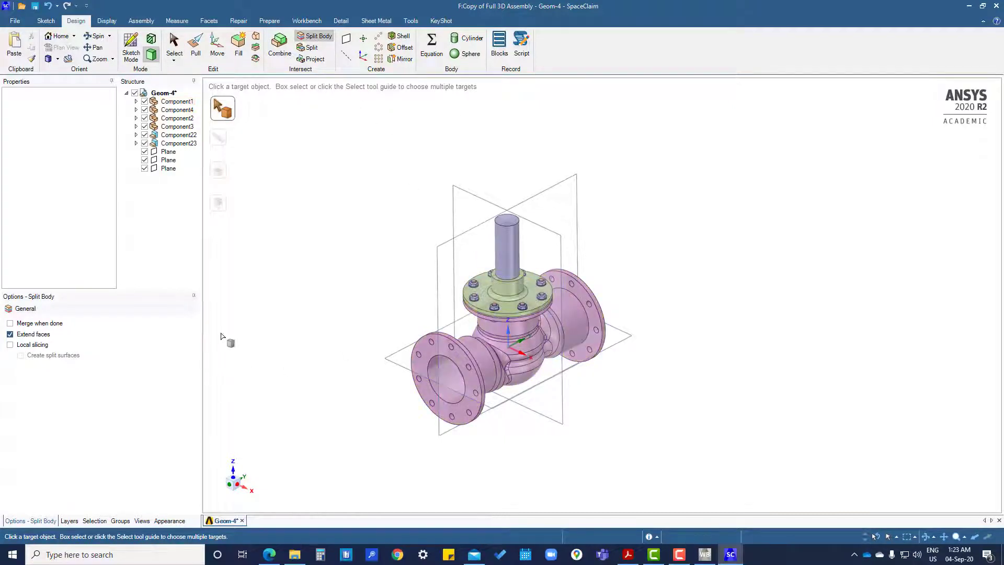
{"action": "left_click_drag", "start_coordinate": [331, 152], "coordinate": [663, 482]}
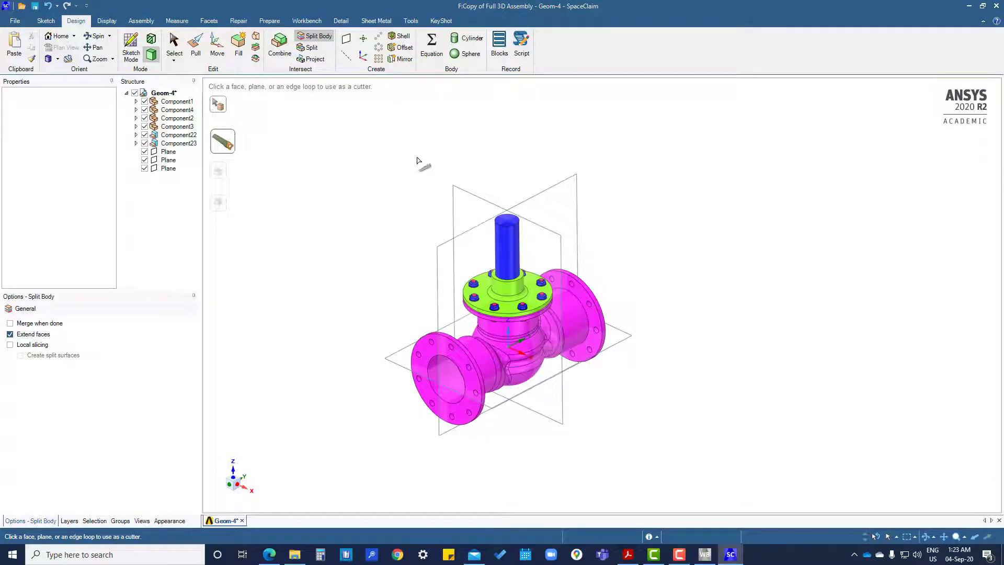
{"action": "left_click", "coordinate": [548, 195]}
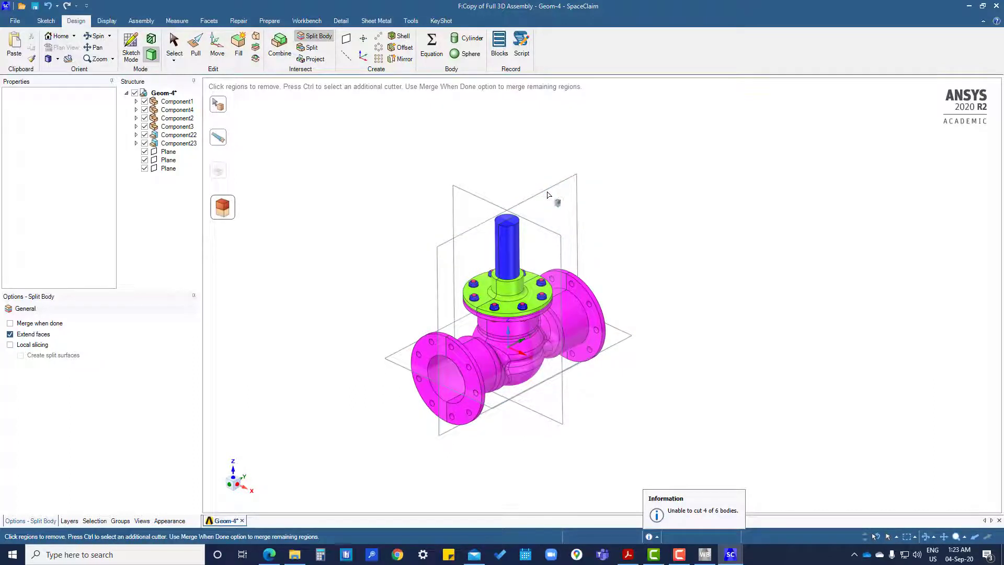
- Remove the positive-X halves of the valve body, bonnet, disc and stem, and leave Split Body
{"action": "left_click", "coordinate": [572, 318]}
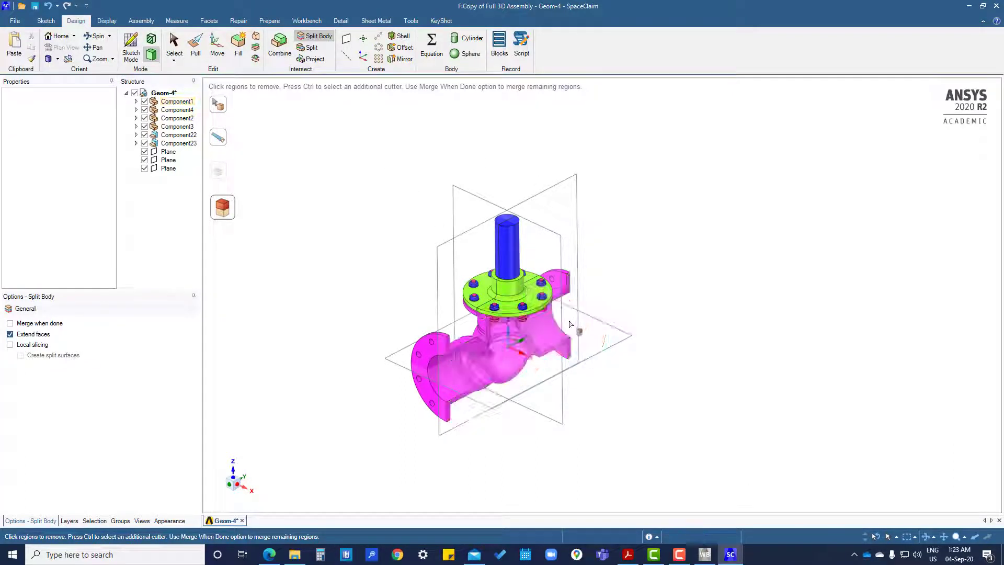
{"action": "middle_click_drag", "start_coordinate": [445, 443], "coordinate": [477, 413]}
{"action": "left_click", "coordinate": [511, 306]}
{"action": "middle_click_drag", "start_coordinate": [532, 329], "coordinate": [521, 336]}
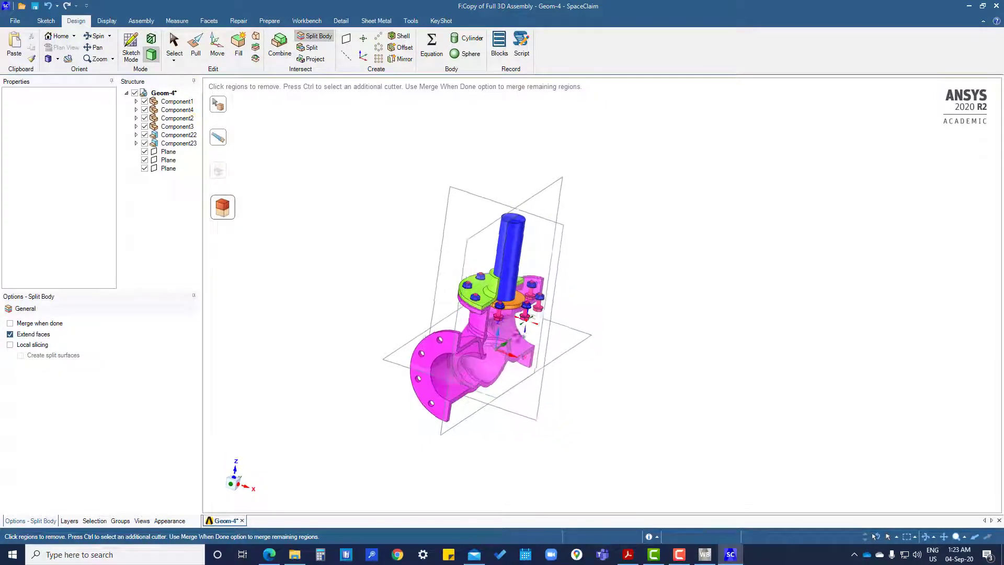
{"action": "scroll", "coordinate": [513, 300], "scroll_direction": "up", "scroll_amount": 5}
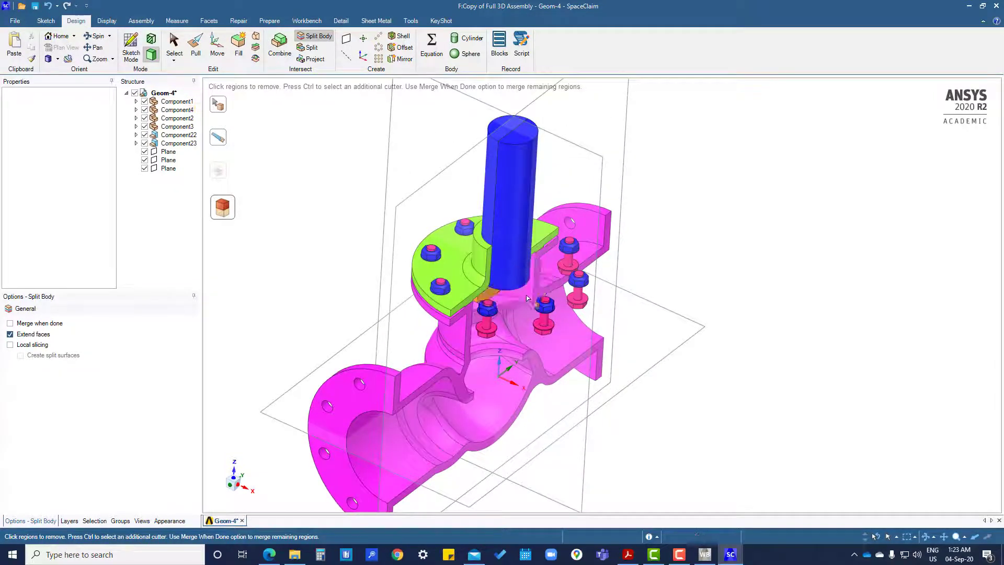
{"action": "left_click", "coordinate": [526, 295]}
{"action": "left_click", "coordinate": [521, 238]}
{"action": "scroll", "coordinate": [575, 293], "scroll_direction": "down", "scroll_amount": 6}
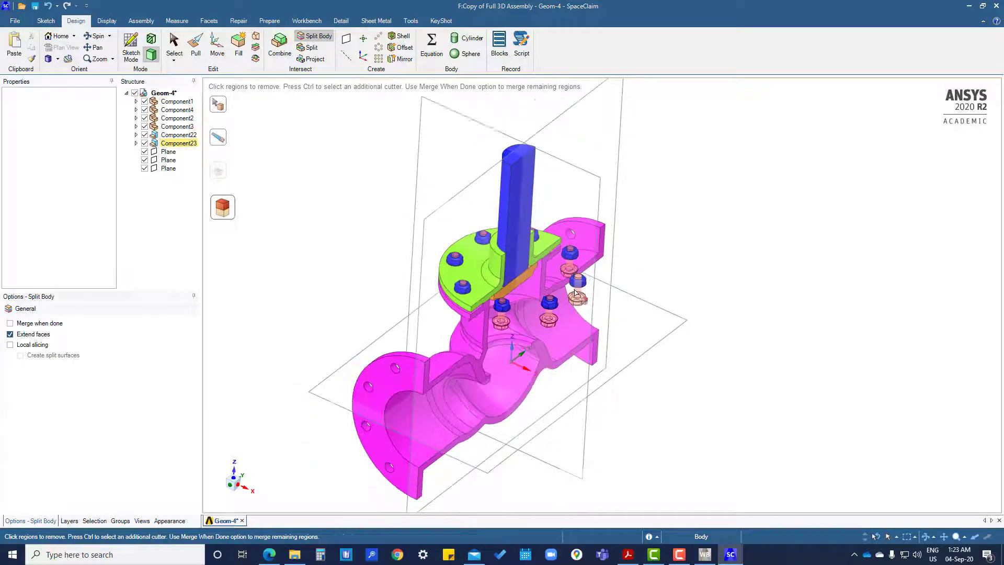
{"action": "middle_click_drag", "start_coordinate": [589, 403], "coordinate": [637, 357]}
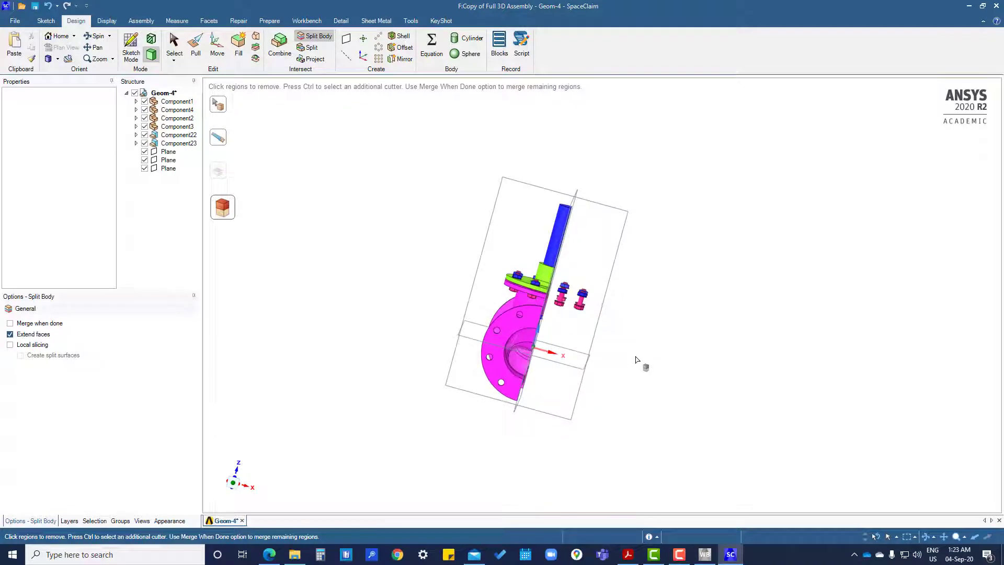
{"action": "key", "text": "Escape"}
- Suppress for physics the loose bolts and nuts on the cut-away side and hide all suppressed bodies
{"action": "middle_click_drag", "start_coordinate": [636, 359], "coordinate": [581, 283]}
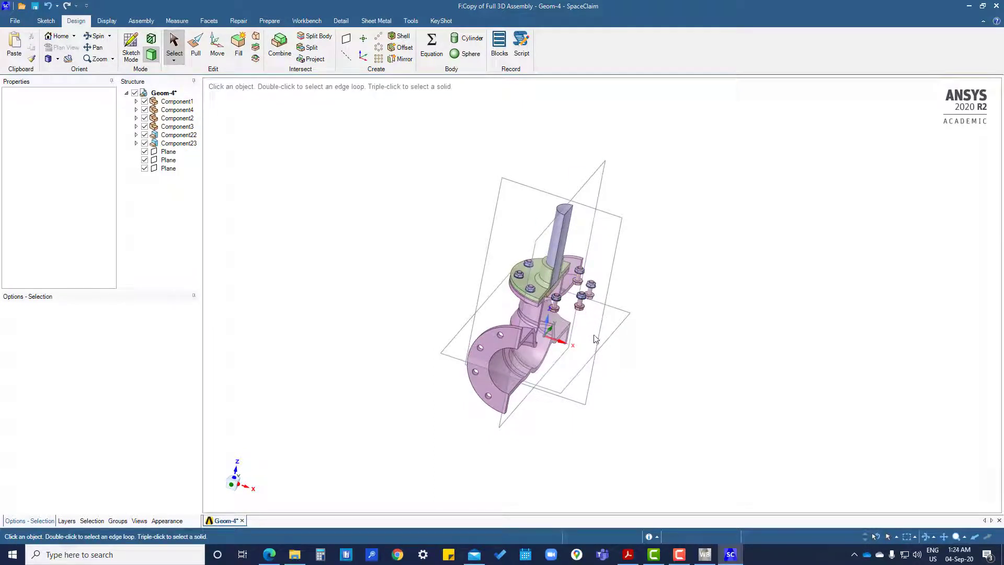
{"action": "middle_click_drag", "start_coordinate": [567, 442], "coordinate": [556, 287]}
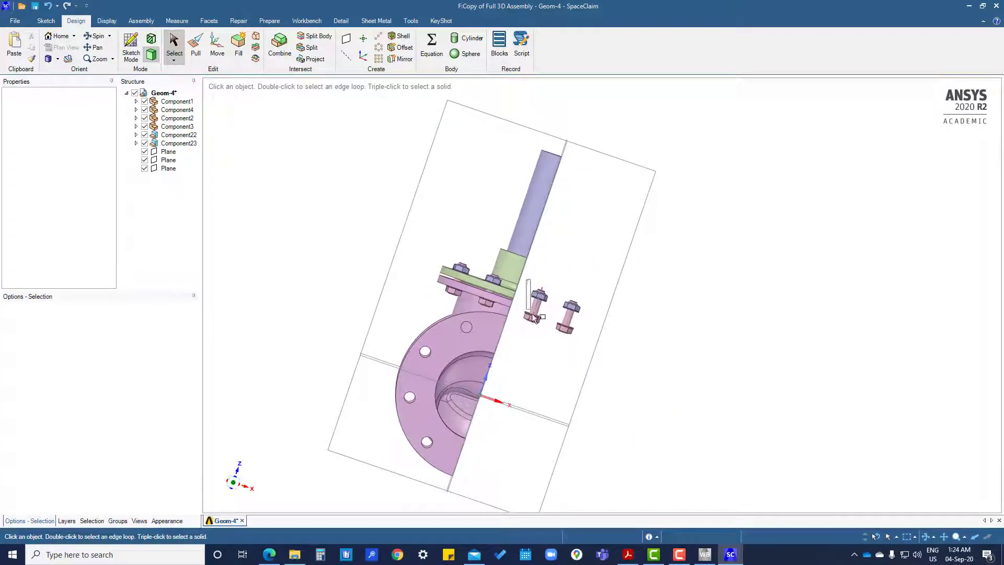
{"action": "left_click_drag", "start_coordinate": [582, 341], "coordinate": [603, 347]}
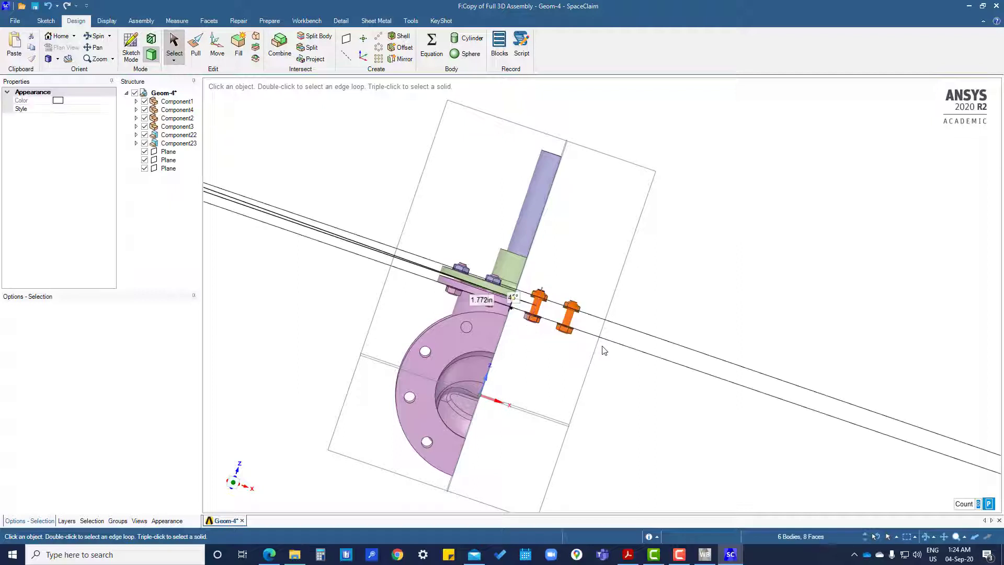
{"action": "right_click", "coordinate": [569, 317]}
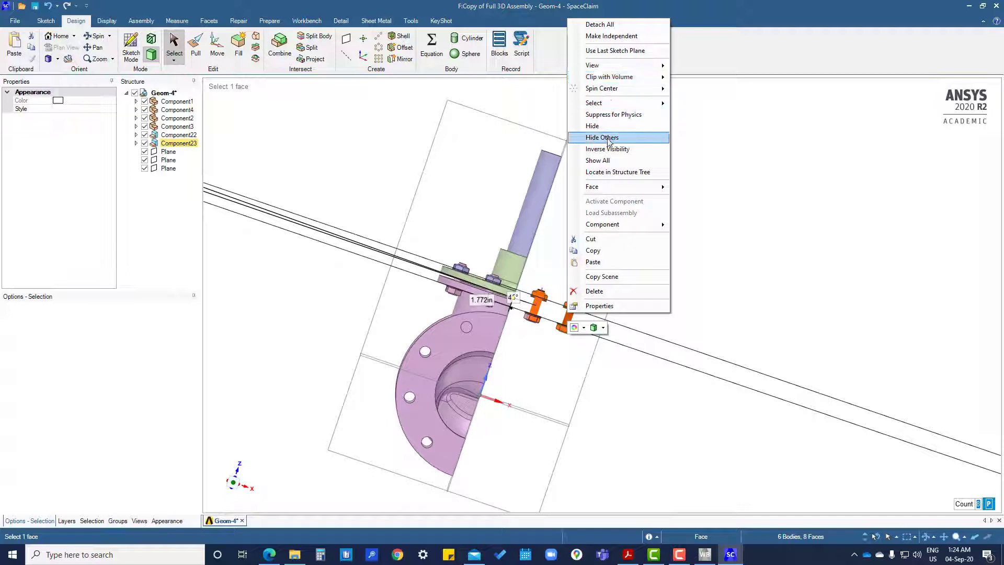
{"action": "left_click", "coordinate": [622, 115]}
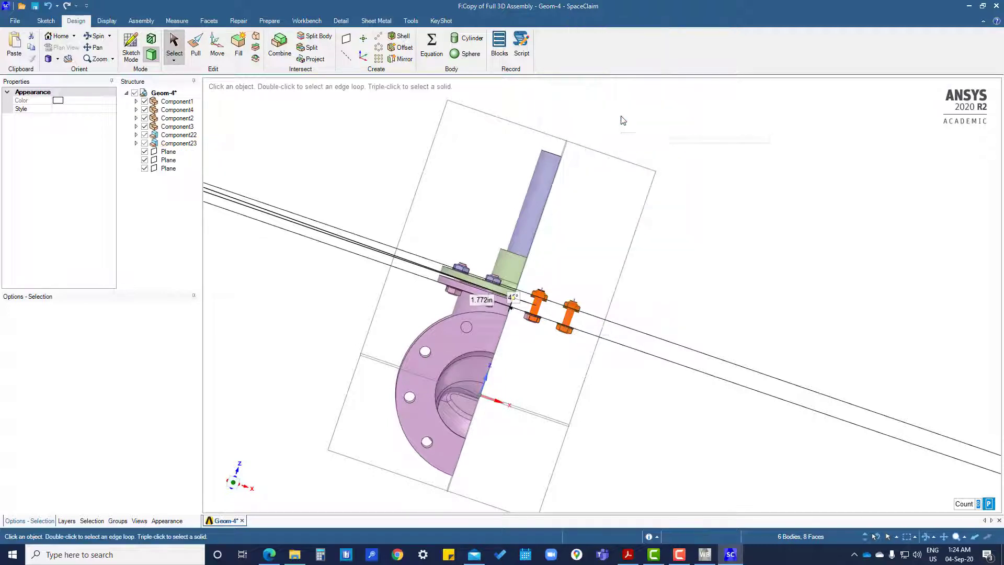
{"action": "right_click", "coordinate": [570, 319]}
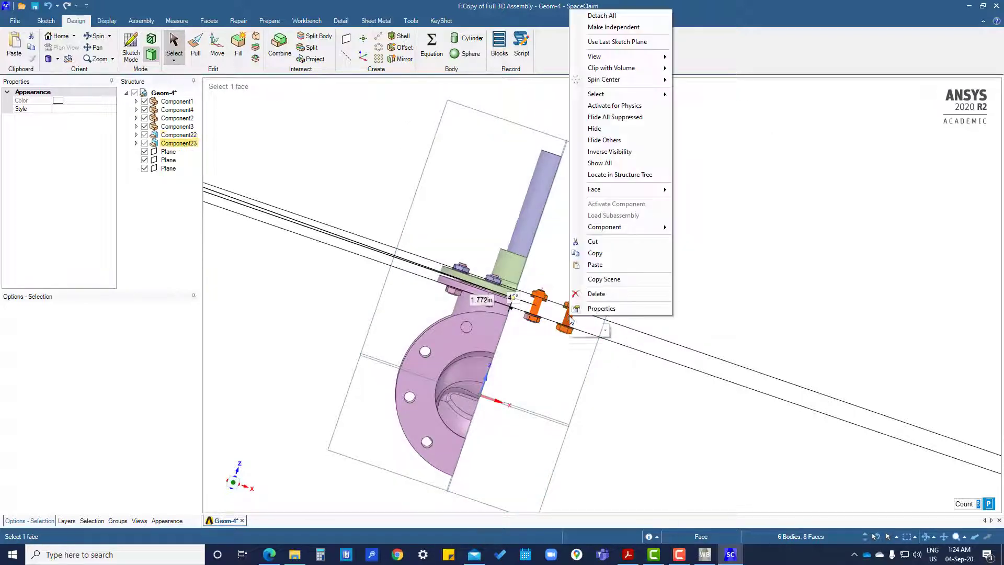
{"action": "left_click", "coordinate": [622, 118]}
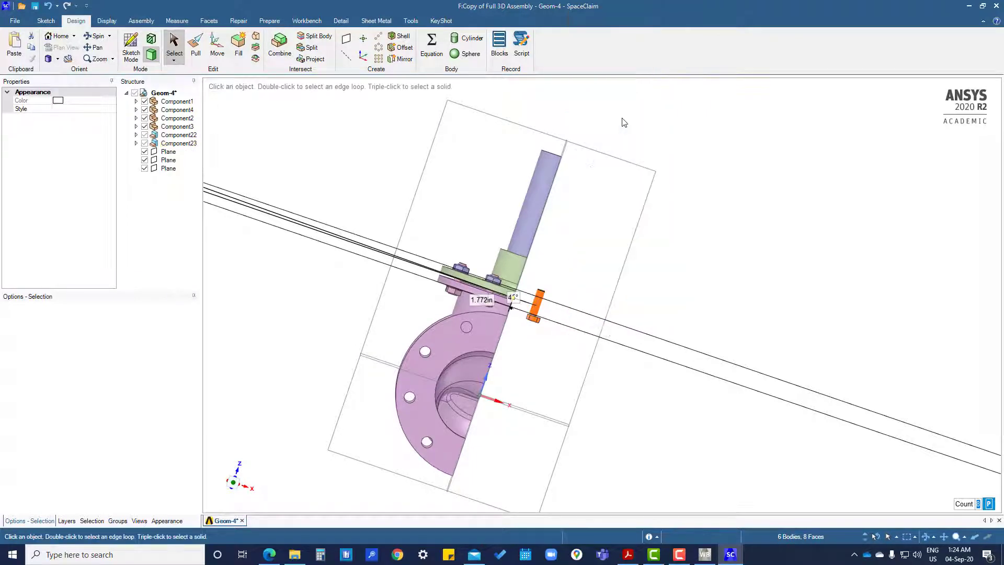
- Hide the three reference planes, dismissing the tip about physics suppression
{"action": "middle_click_drag", "start_coordinate": [646, 296], "coordinate": [555, 333]}
{"action": "scroll", "coordinate": [616, 350], "scroll_direction": "down", "scroll_amount": 2}
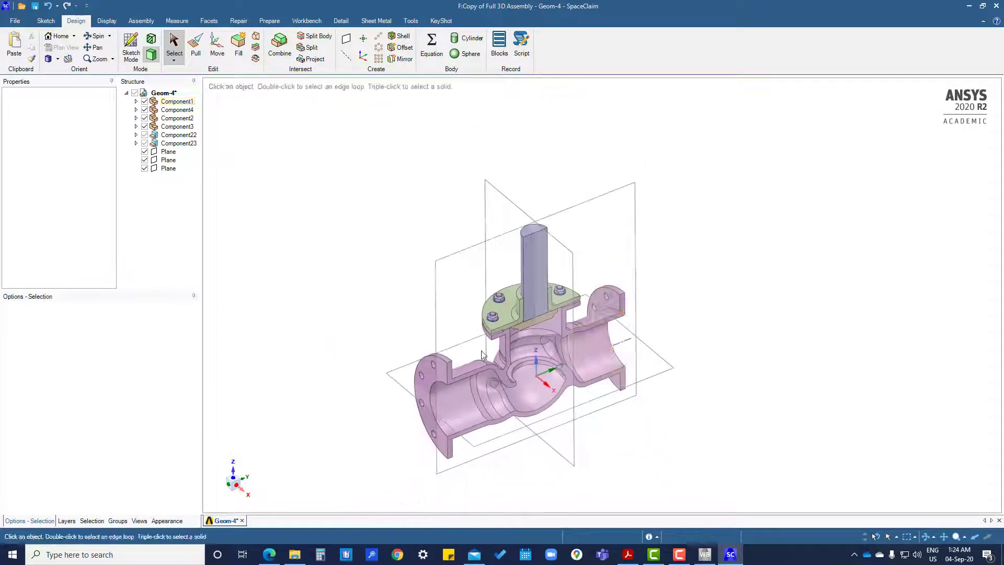
{"action": "scroll", "coordinate": [548, 375], "scroll_direction": "up", "scroll_amount": 3}
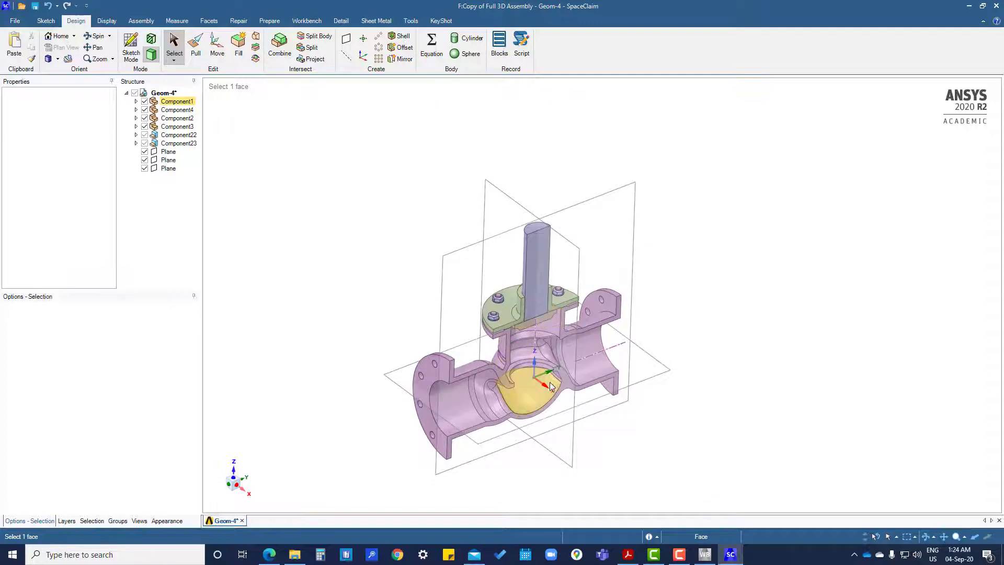
{"action": "scroll", "coordinate": [548, 365], "scroll_direction": "down", "scroll_amount": 2}
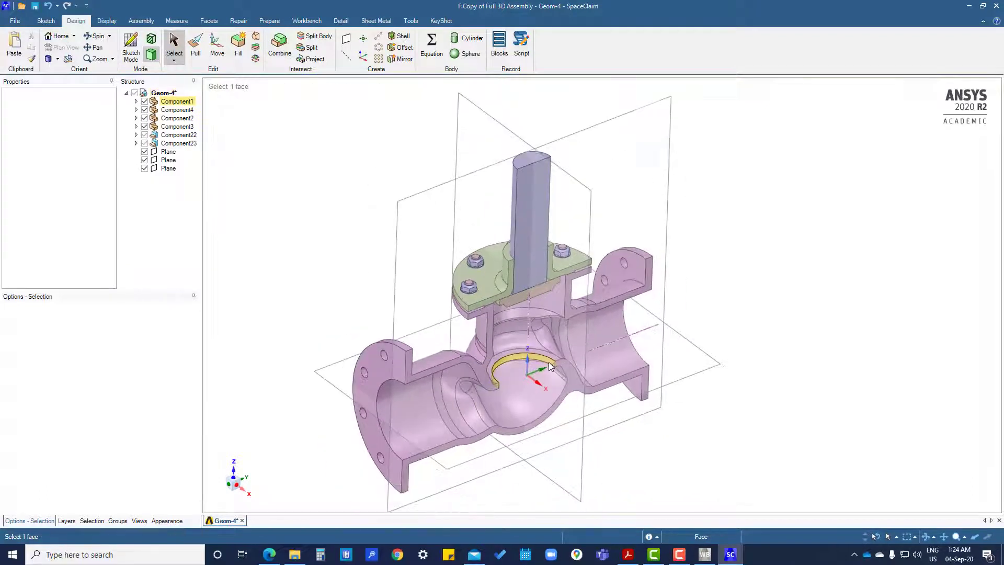
{"action": "left_click", "coordinate": [167, 152]}
{"action": "left_click", "coordinate": [145, 151]}
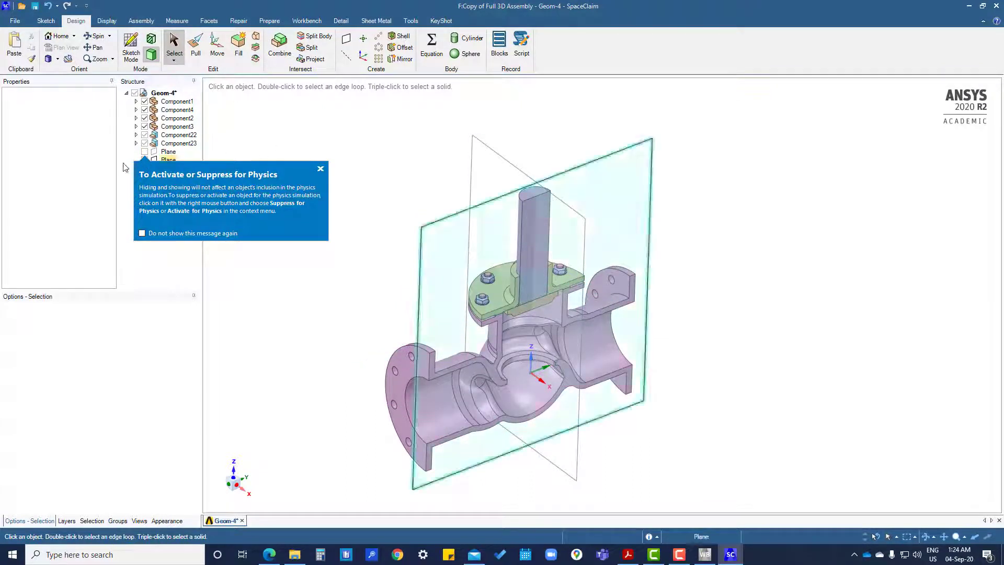
{"action": "left_click", "coordinate": [320, 169]}
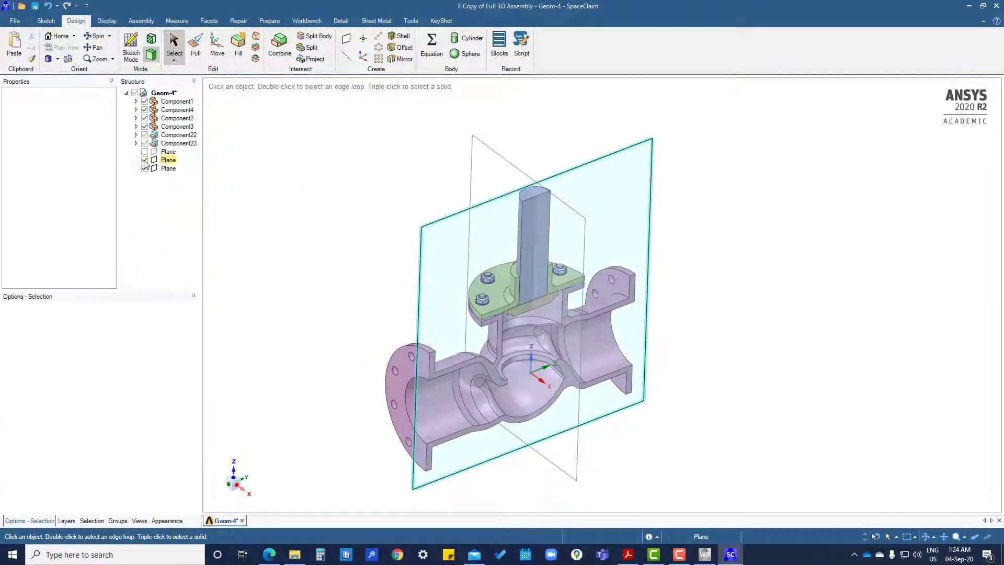
{"action": "left_click", "coordinate": [145, 160]}
{"action": "left_click", "coordinate": [145, 169]}
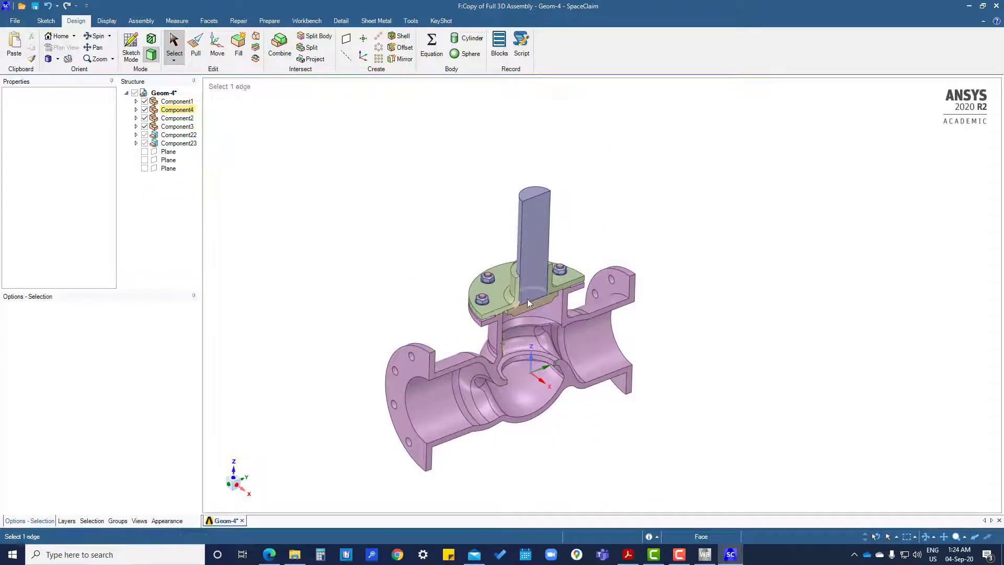
- Examine the seat ring and internal flow passage of the halved valve from several angles
{"action": "scroll", "coordinate": [530, 301], "scroll_direction": "up", "scroll_amount": 3}
{"action": "left_click", "coordinate": [512, 406]}
{"action": "scroll", "coordinate": [502, 366], "scroll_direction": "up", "scroll_amount": 3}
{"action": "scroll", "coordinate": [489, 284], "scroll_direction": "down", "scroll_amount": 3}
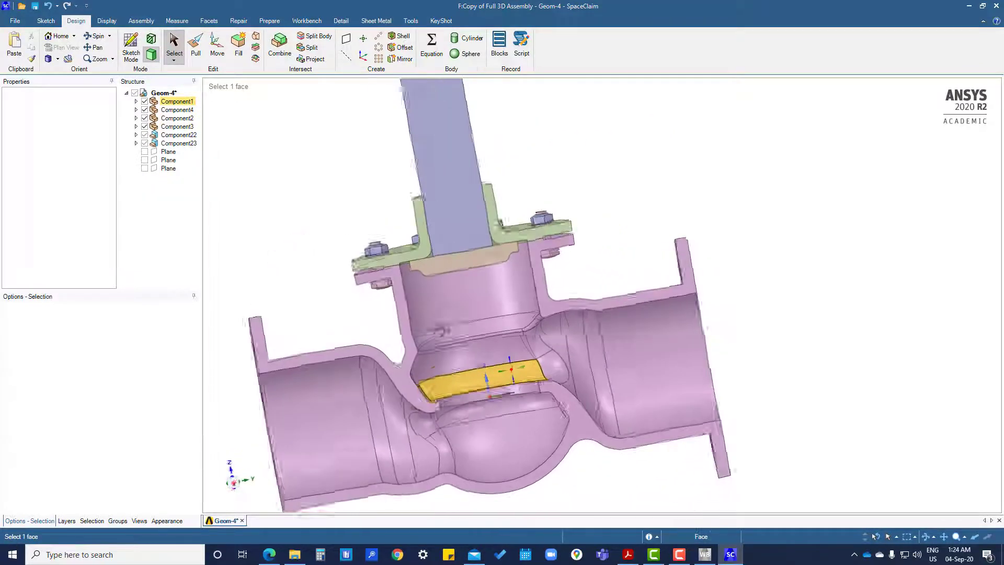
{"action": "middle_click_drag", "start_coordinate": [489, 284], "coordinate": [565, 374]}
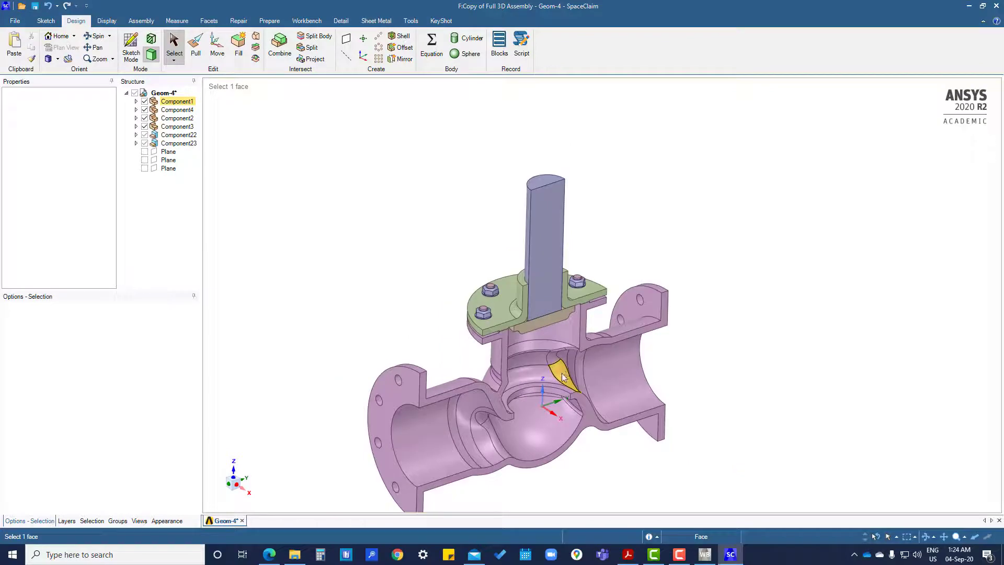
{"action": "key", "text": "Escape"}
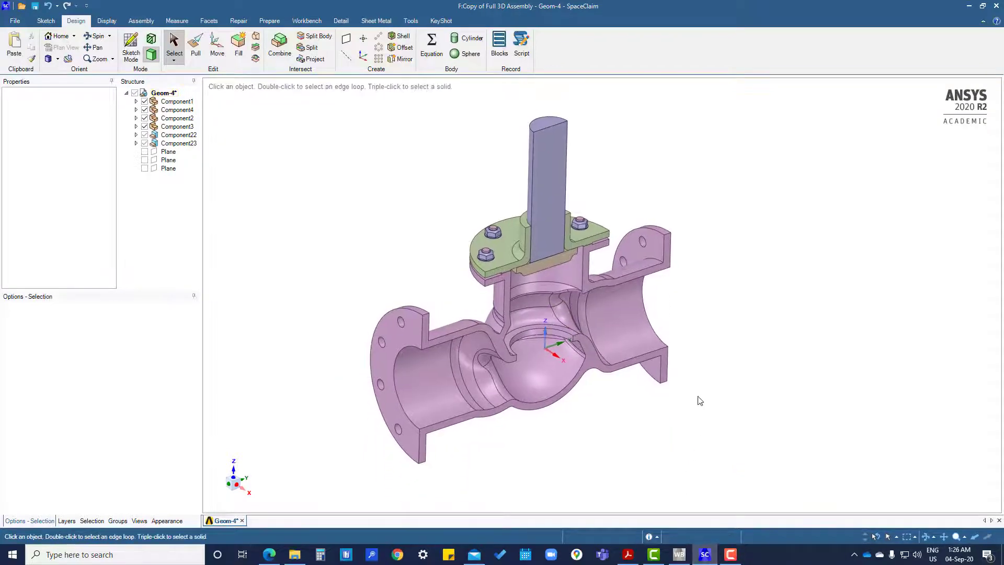
- Examine the bonnet flange, its nuts and bolts, the disc and the contacting faces around the neck of the halved valve
{"action": "scroll", "coordinate": [461, 272], "scroll_direction": "up", "scroll_amount": 5}
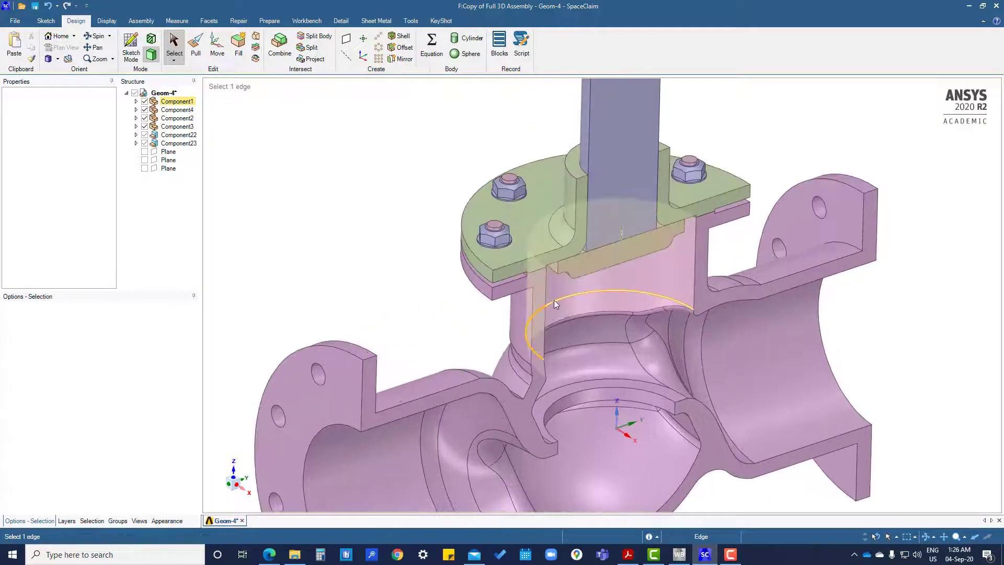
{"action": "left_click", "coordinate": [490, 261]}
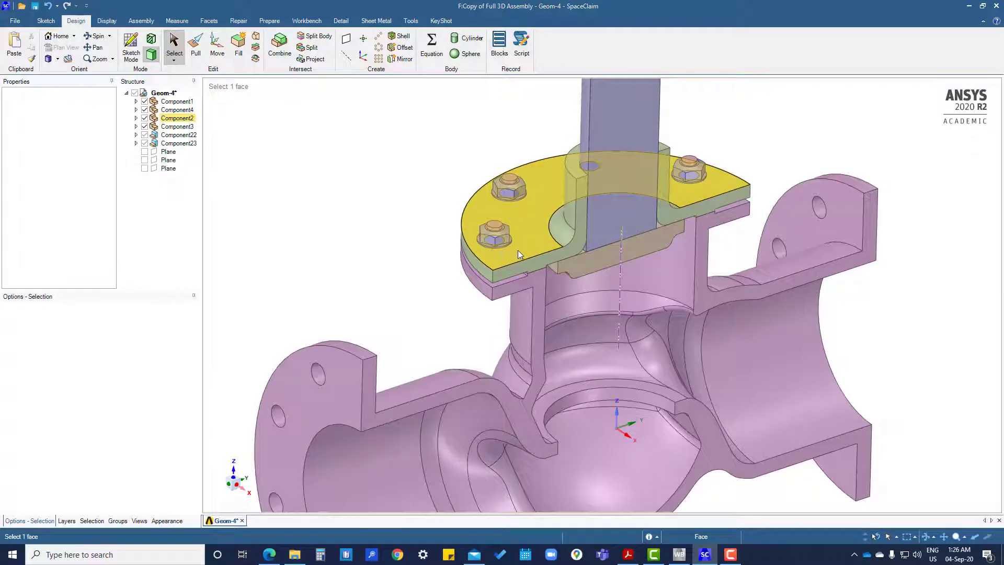
{"action": "mouse_move", "coordinate": [485, 256]}
{"action": "middle_mouse_down"}
{"action": "mouse_move", "coordinate": [439, 291]}
{"action": "mouse_move", "coordinate": [447, 283]}
{"action": "middle_mouse_up"}
{"action": "left_click", "coordinate": [494, 244]}
{"action": "scroll", "coordinate": [495, 243], "scroll_direction": "up", "scroll_amount": 5}
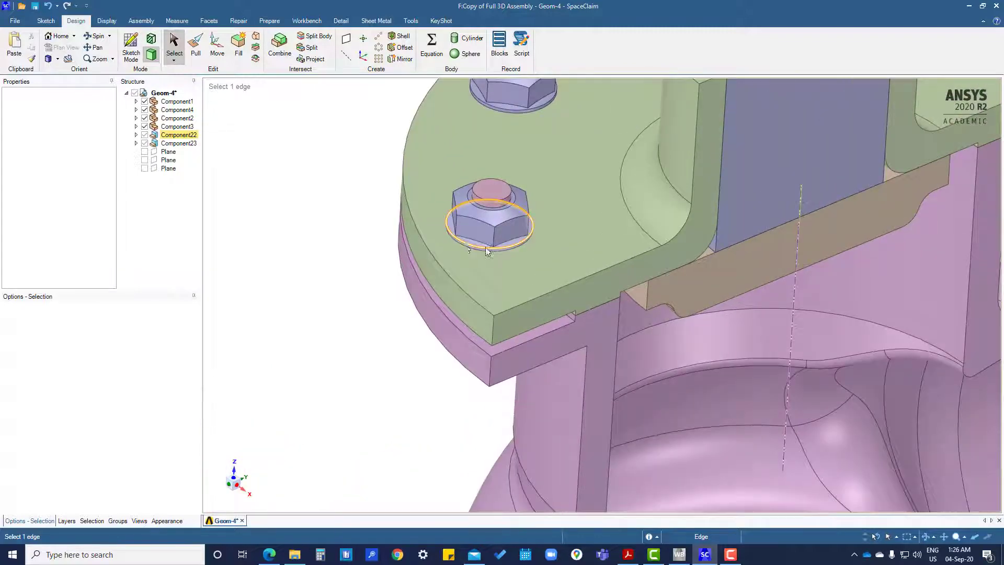
{"action": "left_click", "coordinate": [480, 272]}
{"action": "scroll", "coordinate": [480, 276], "scroll_direction": "down", "scroll_amount": 6}
{"action": "left_click", "coordinate": [646, 339]}
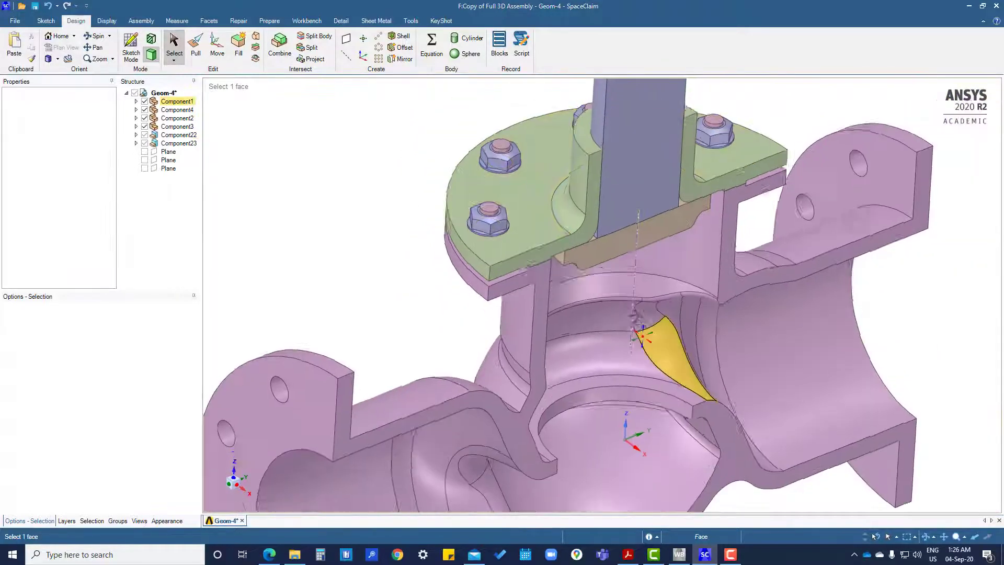
{"action": "left_click", "coordinate": [602, 273]}
{"action": "scroll", "coordinate": [601, 273], "scroll_direction": "up", "scroll_amount": 4}
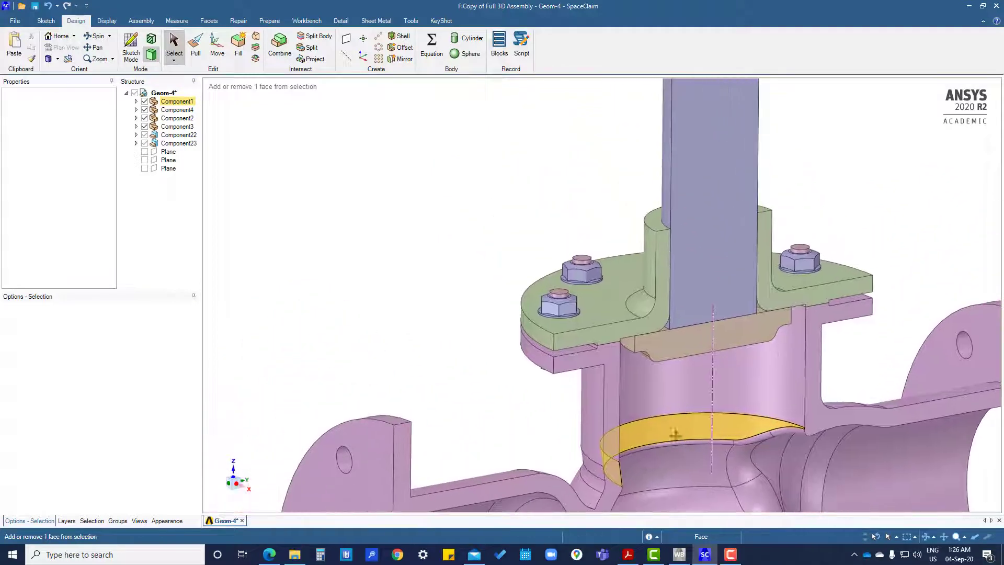
{"action": "left_click", "coordinate": [610, 349]}
{"action": "middle_click_drag", "start_coordinate": [609, 349], "coordinate": [426, 282]}
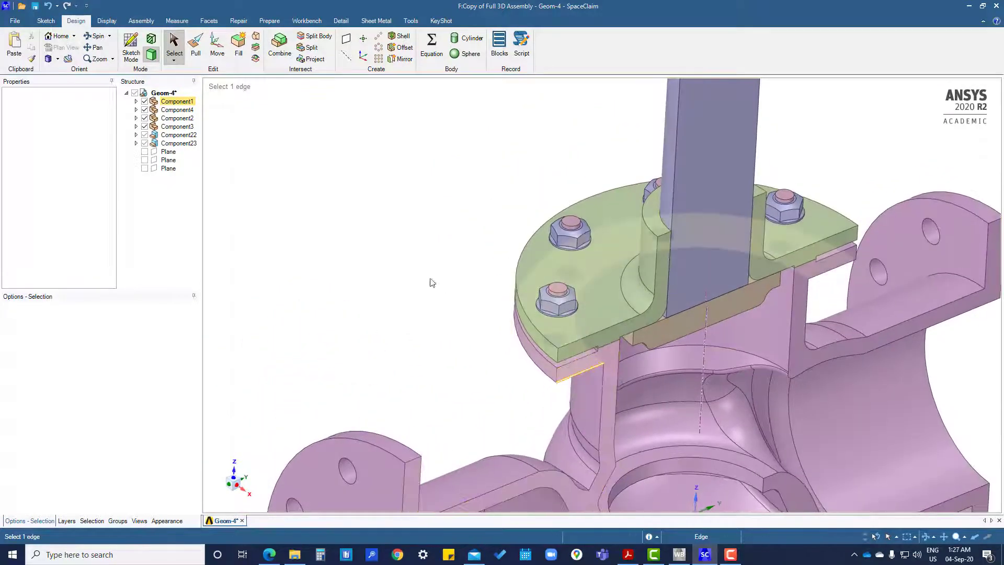
- Split the bonnet flange's upper face around the nut nearest the cut plane, using the nut's collar rim as splitter face
{"action": "left_click", "coordinate": [418, 258]}
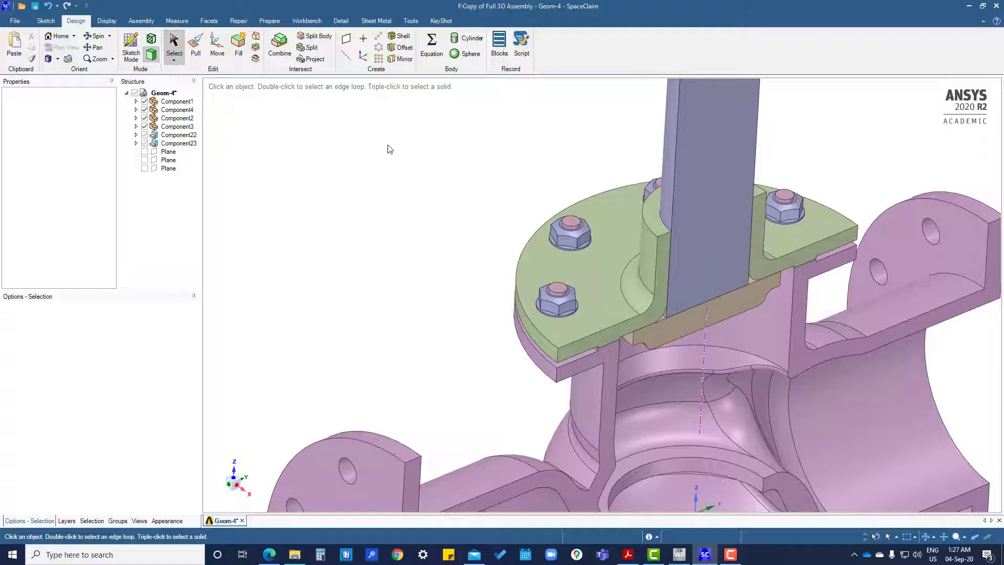
{"action": "left_click", "coordinate": [313, 48]}
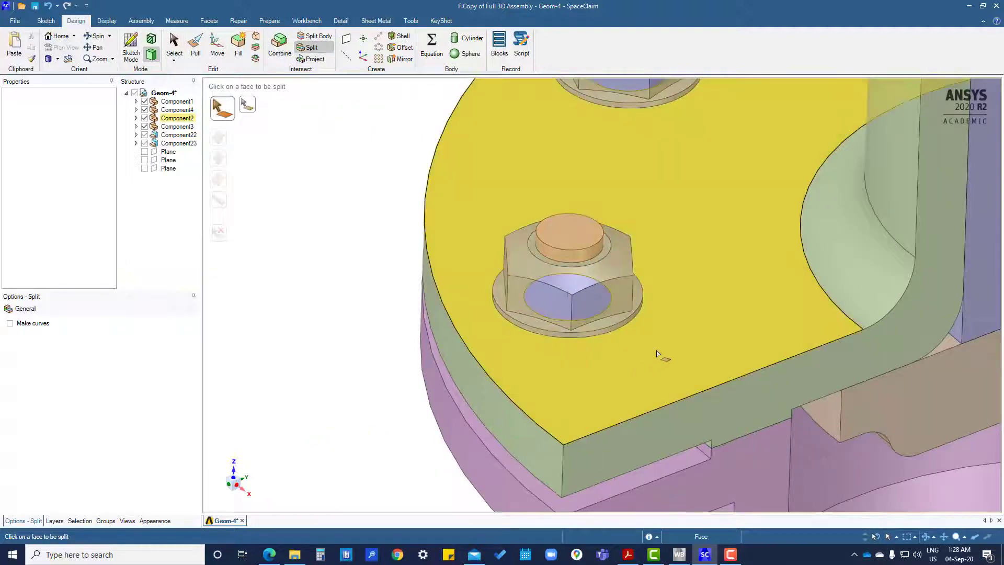
{"action": "left_click", "coordinate": [665, 349]}
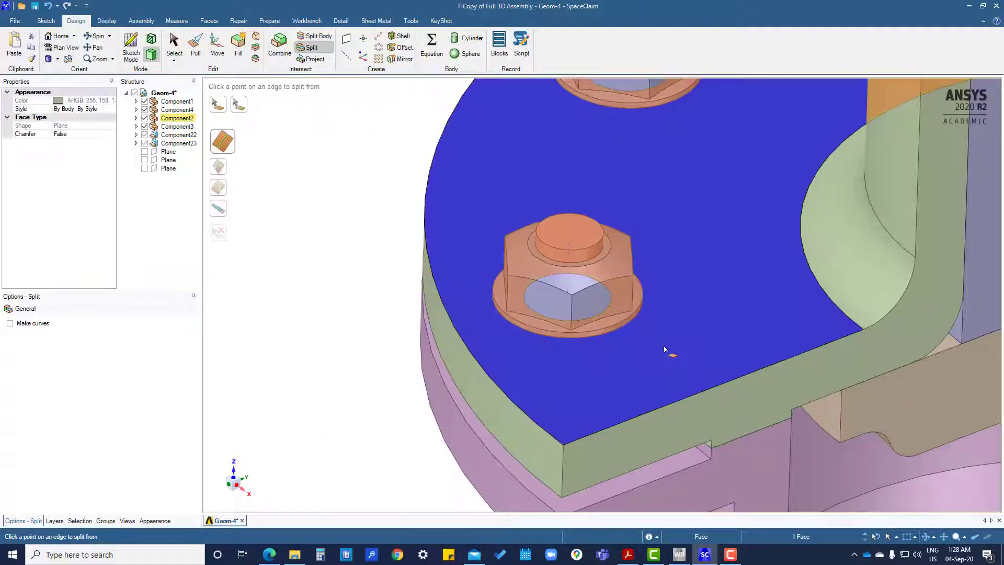
{"action": "left_click", "coordinate": [218, 209]}
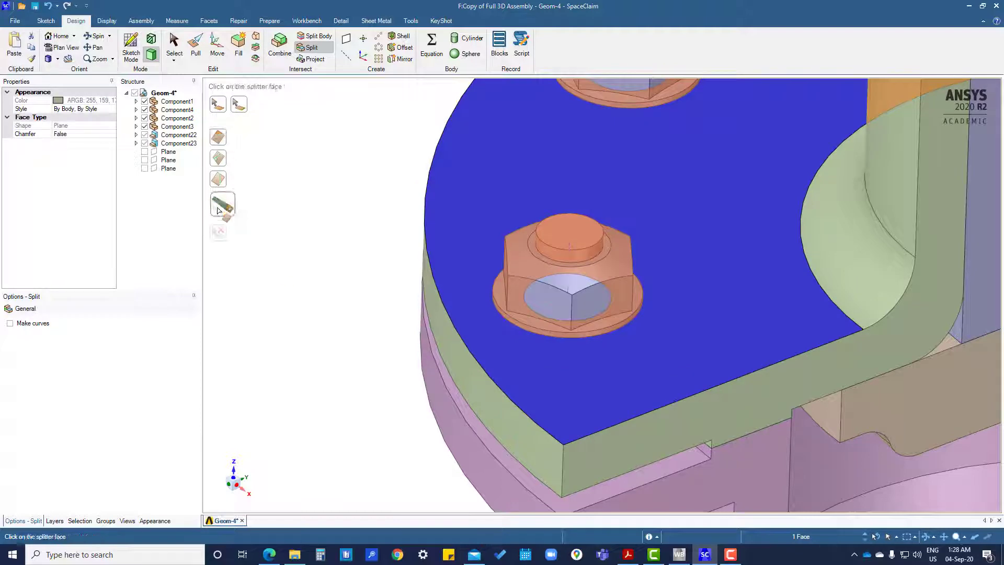
{"action": "left_click", "coordinate": [596, 337]}
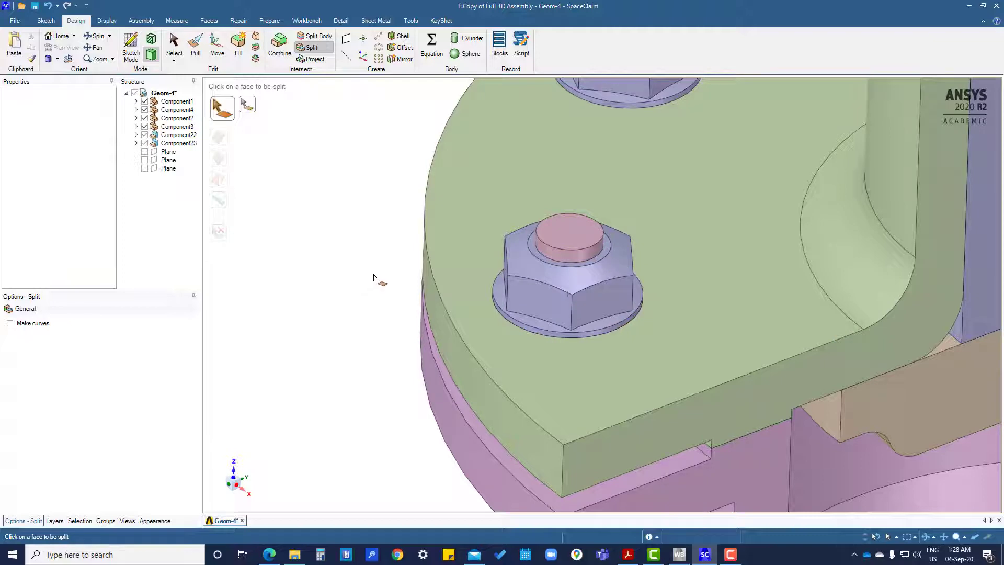
- Split the bonnet flange's upper face around each of the remaining nuts, using their collar rims as splitter faces
{"action": "scroll", "coordinate": [628, 399], "scroll_direction": "up", "scroll_amount": 6}
{"action": "left_click", "coordinate": [448, 352]}
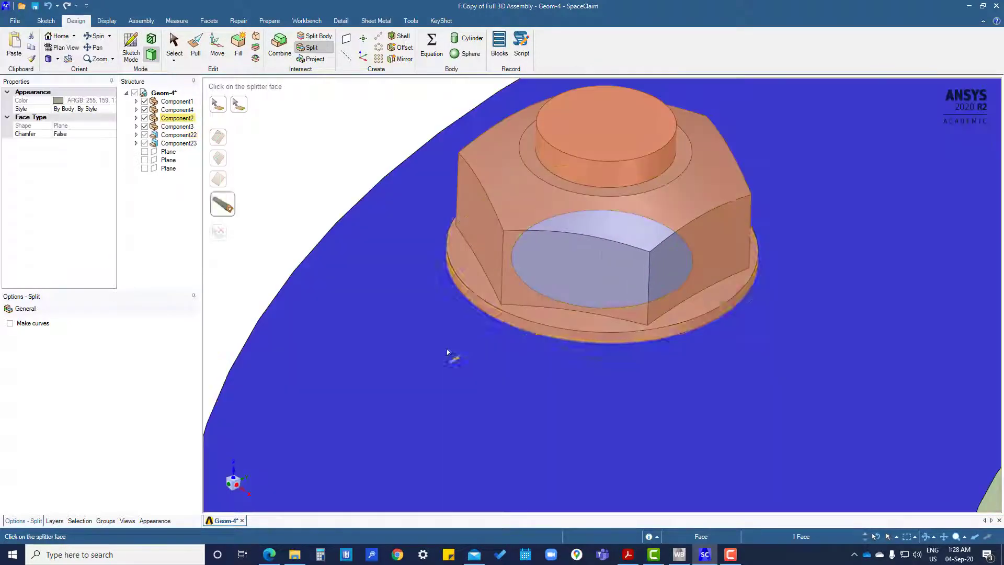
{"action": "left_click", "coordinate": [470, 309]}
{"action": "scroll", "coordinate": [701, 408], "scroll_direction": "down", "scroll_amount": 6}
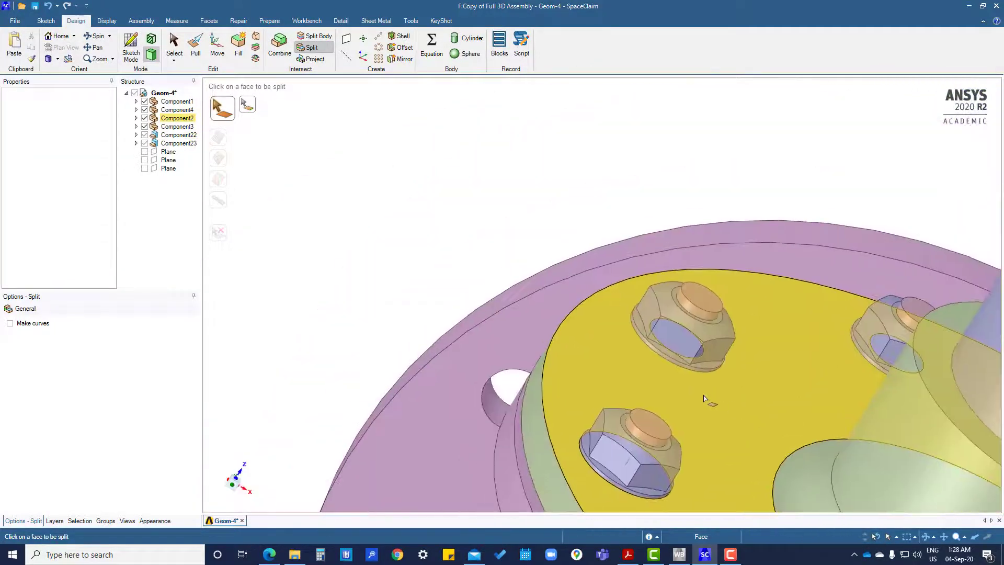
{"action": "left_click", "coordinate": [703, 399]}
{"action": "scroll", "coordinate": [694, 388], "scroll_direction": "up", "scroll_amount": 5}
{"action": "left_click", "coordinate": [695, 350]}
{"action": "scroll", "coordinate": [752, 393], "scroll_direction": "down", "scroll_amount": 6}
{"action": "middle_click_drag", "start_coordinate": [856, 408], "coordinate": [883, 386]}
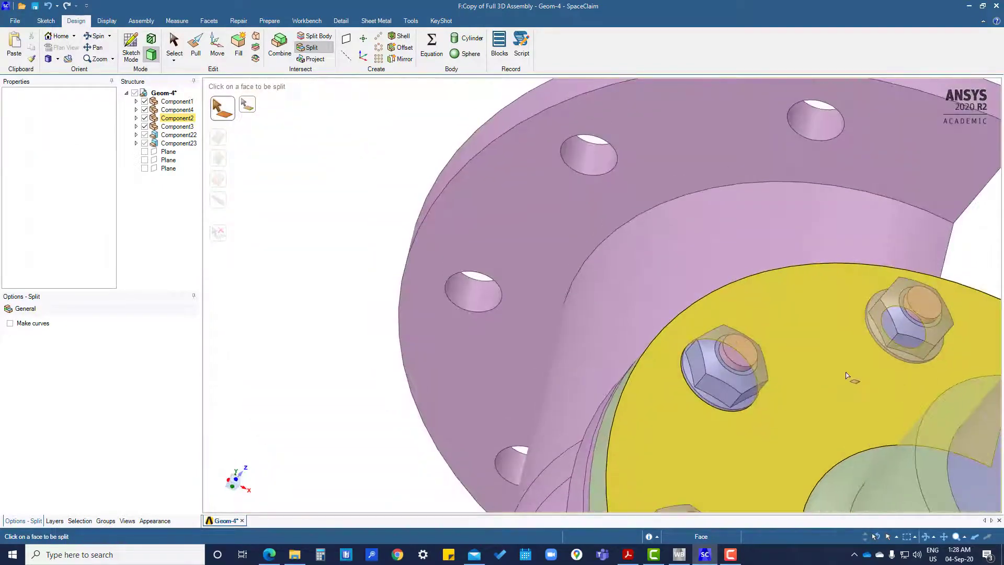
{"action": "left_click", "coordinate": [847, 375]}
{"action": "scroll", "coordinate": [847, 375], "scroll_direction": "up", "scroll_amount": 5}
{"action": "left_click", "coordinate": [889, 363]}
{"action": "scroll", "coordinate": [889, 363], "scroll_direction": "down", "scroll_amount": 6}
{"action": "middle_click_drag", "start_coordinate": [753, 366], "coordinate": [739, 395]}
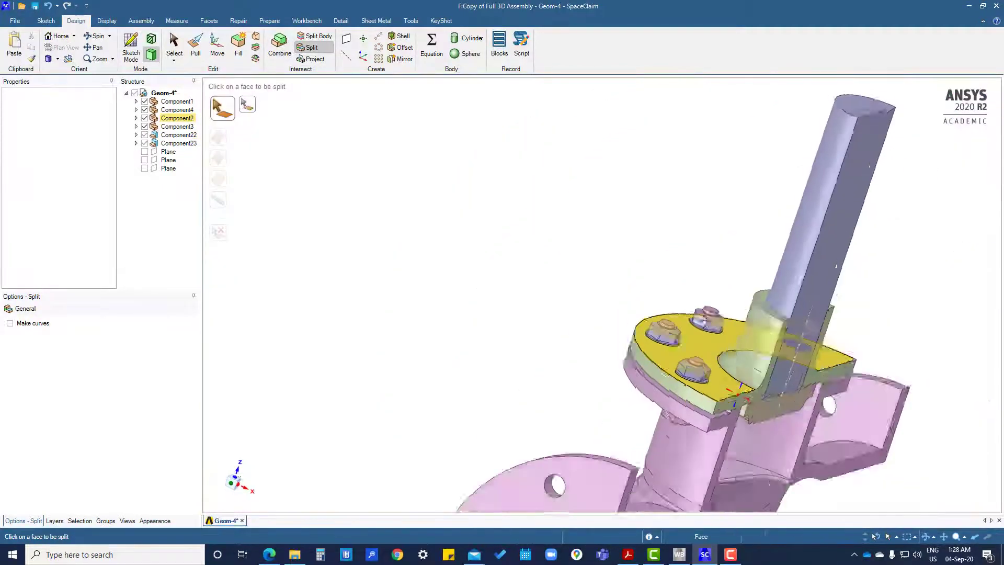
- Split the underside of the valve body's neck flange around the bolt heads, using their collar rims as splitter faces
{"action": "scroll", "coordinate": [883, 371], "scroll_direction": "down", "scroll_amount": 5}
{"action": "middle_click_drag", "start_coordinate": [883, 372], "coordinate": [449, 334]}
{"action": "scroll", "coordinate": [637, 362], "scroll_direction": "up", "scroll_amount": 6}
{"action": "left_click", "coordinate": [450, 334]}
{"action": "scroll", "coordinate": [450, 334], "scroll_direction": "up", "scroll_amount": 5}
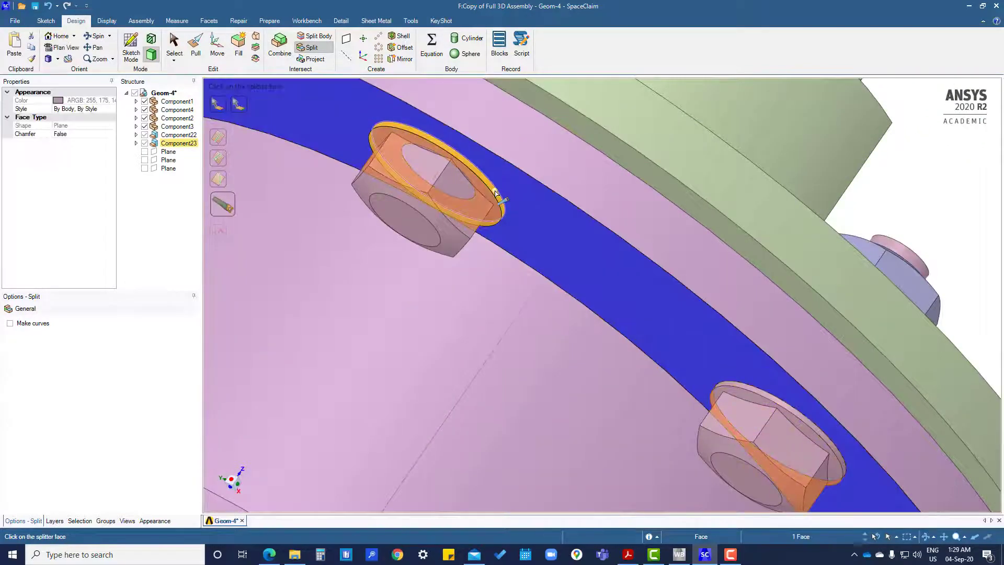
{"action": "left_click", "coordinate": [496, 194]}
{"action": "scroll", "coordinate": [496, 194], "scroll_direction": "down", "scroll_amount": 5}
{"action": "scroll", "coordinate": [415, 256], "scroll_direction": "up", "scroll_amount": 4}
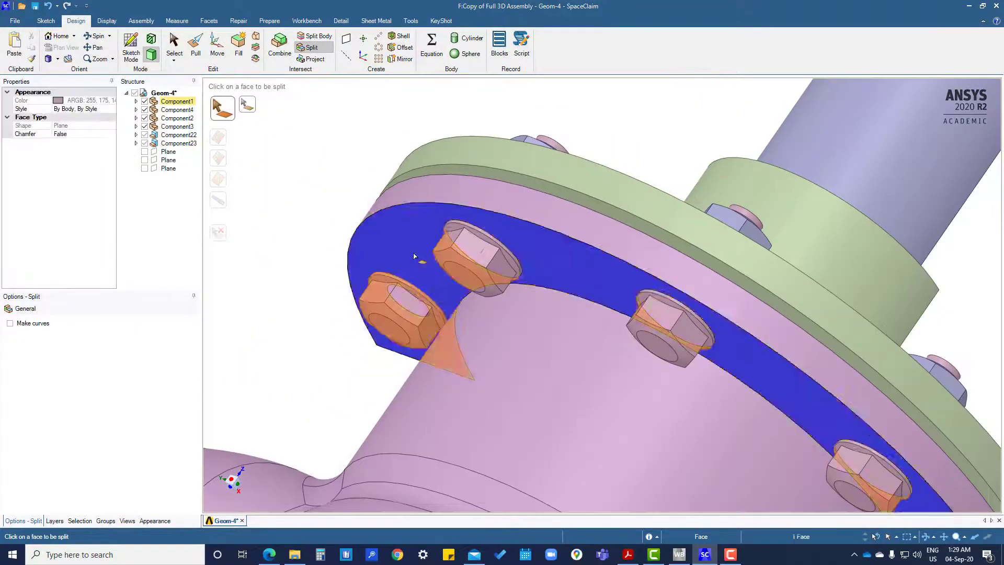
{"action": "scroll", "coordinate": [414, 257], "scroll_direction": "up", "scroll_amount": 2}
{"action": "middle_click_drag", "start_coordinate": [415, 256], "coordinate": [598, 279]}
{"action": "scroll", "coordinate": [450, 272], "scroll_direction": "down", "scroll_amount": 6}
{"action": "key", "text": "Escape"}
{"action": "scroll", "coordinate": [535, 280], "scroll_direction": "up", "scroll_amount": 4}
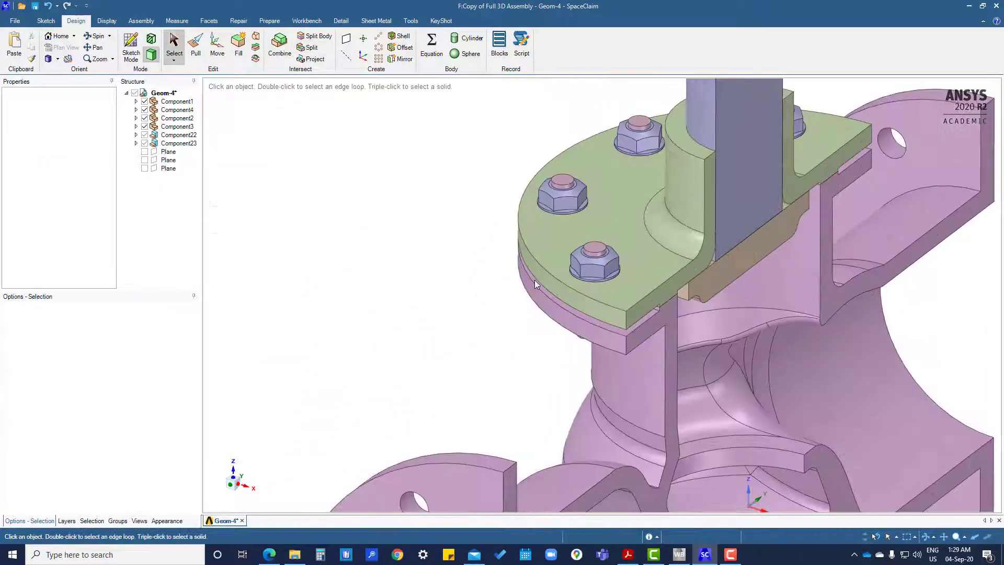
- Suppress for physics the nut and bolt of the second fastener along the bonnet flange's outer edge
{"action": "right_click", "coordinate": [599, 272]}
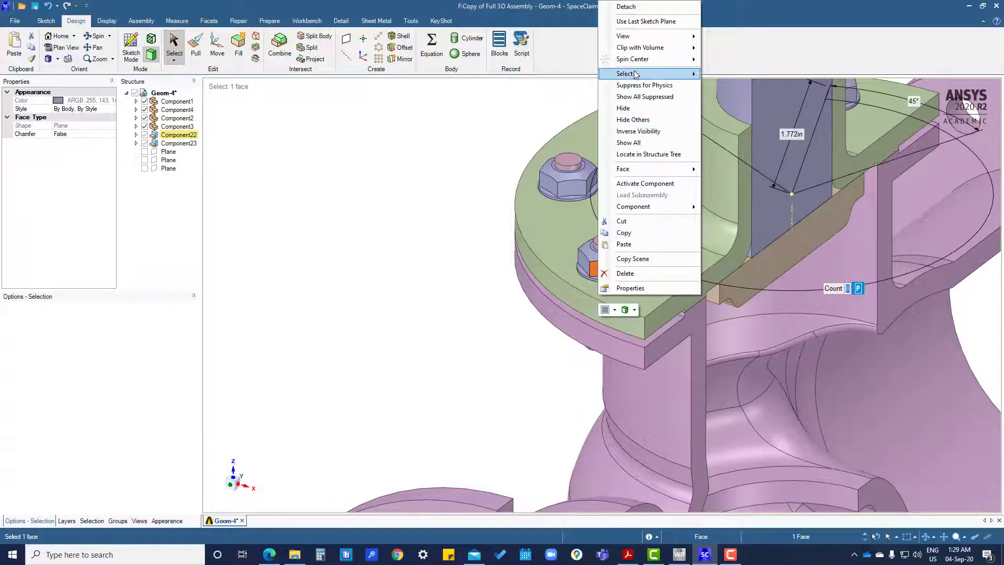
{"action": "left_click", "coordinate": [415, 319]}
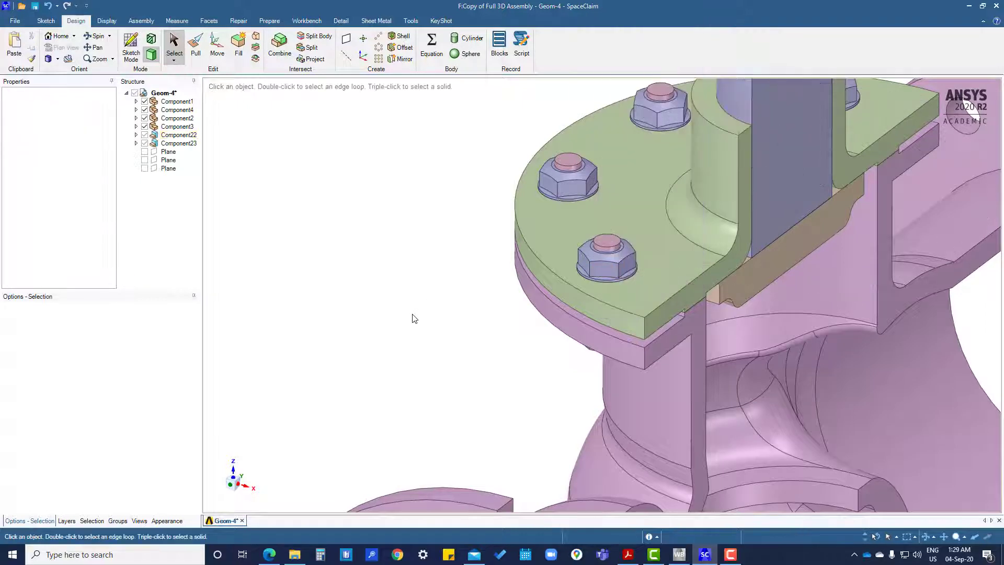
{"action": "middle_click_drag", "start_coordinate": [624, 321], "coordinate": [609, 322]}
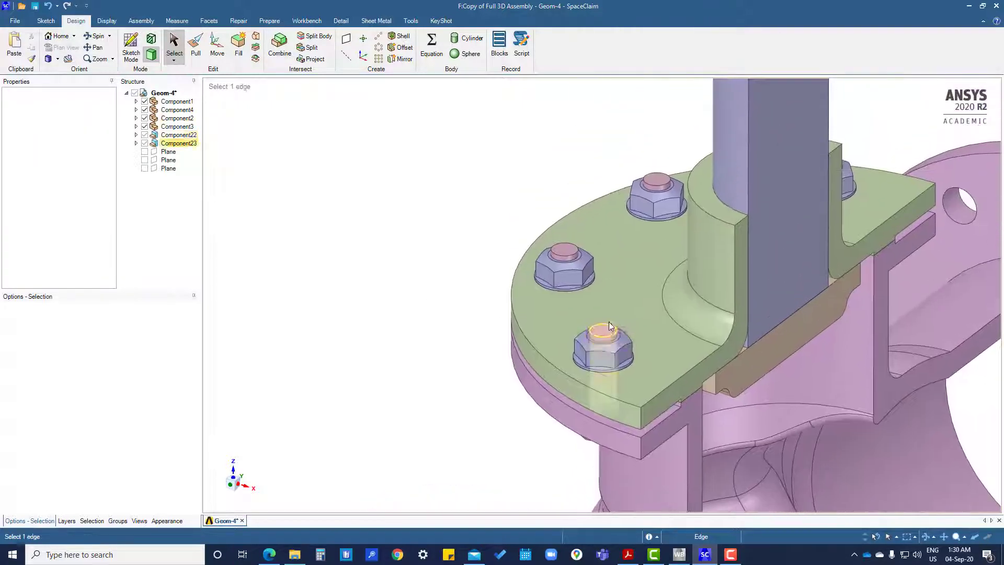
{"action": "left_click", "coordinate": [567, 276]}
{"action": "right_click", "coordinate": [568, 279]}
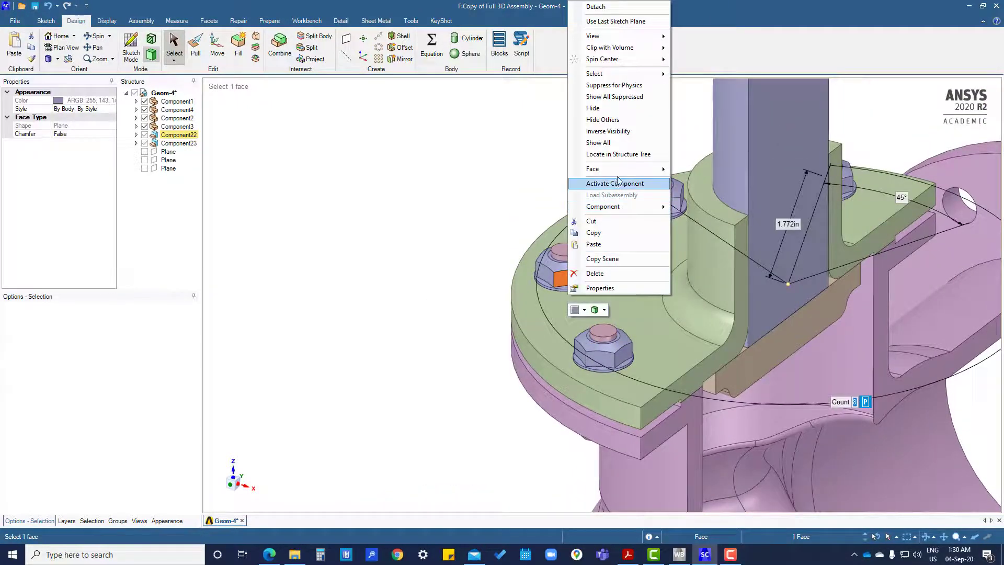
{"action": "left_click", "coordinate": [621, 98]}
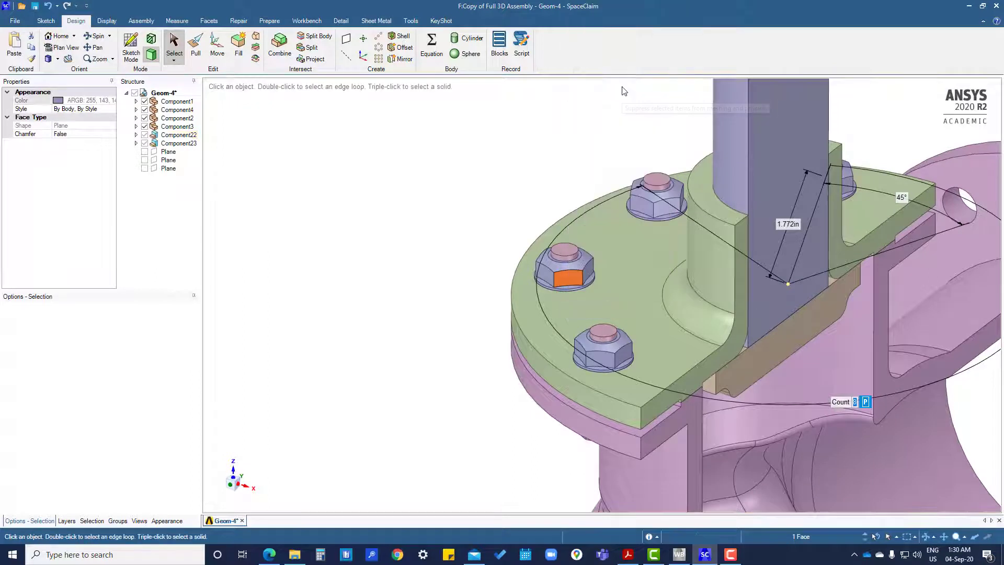
{"action": "right_click", "coordinate": [569, 249]}
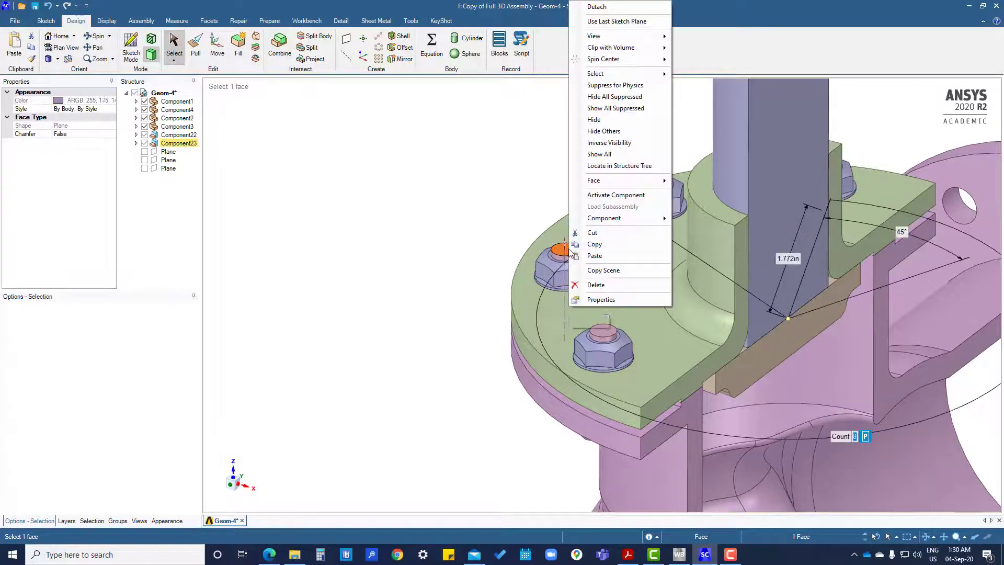
{"action": "left_click", "coordinate": [612, 86]}
- Suppress for physics the nut and bolt of the third fastener, next to the stem on the bonnet flange
{"action": "scroll", "coordinate": [654, 186], "scroll_direction": "up", "scroll_amount": 2}
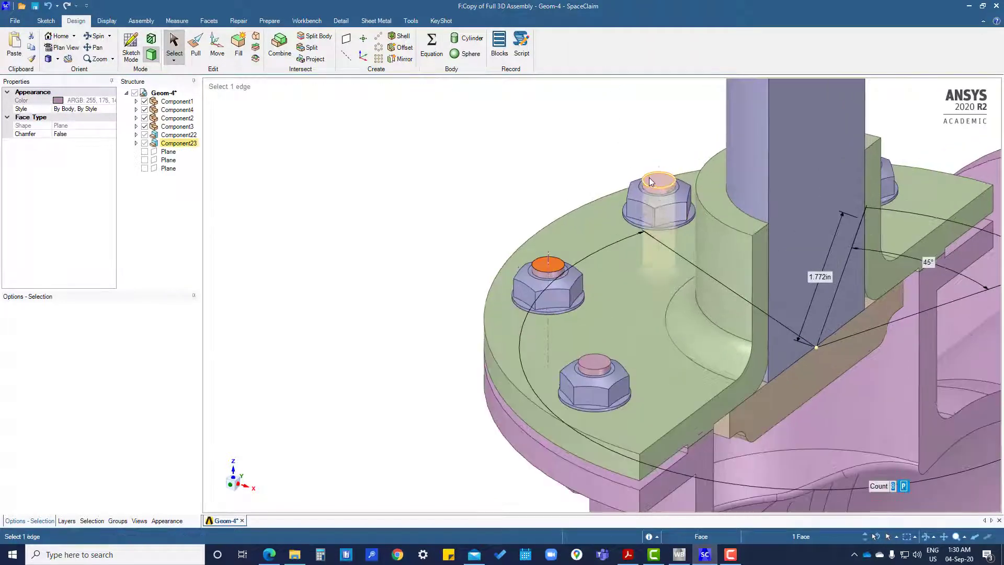
{"action": "left_click", "coordinate": [672, 214]}
{"action": "right_click", "coordinate": [672, 216]}
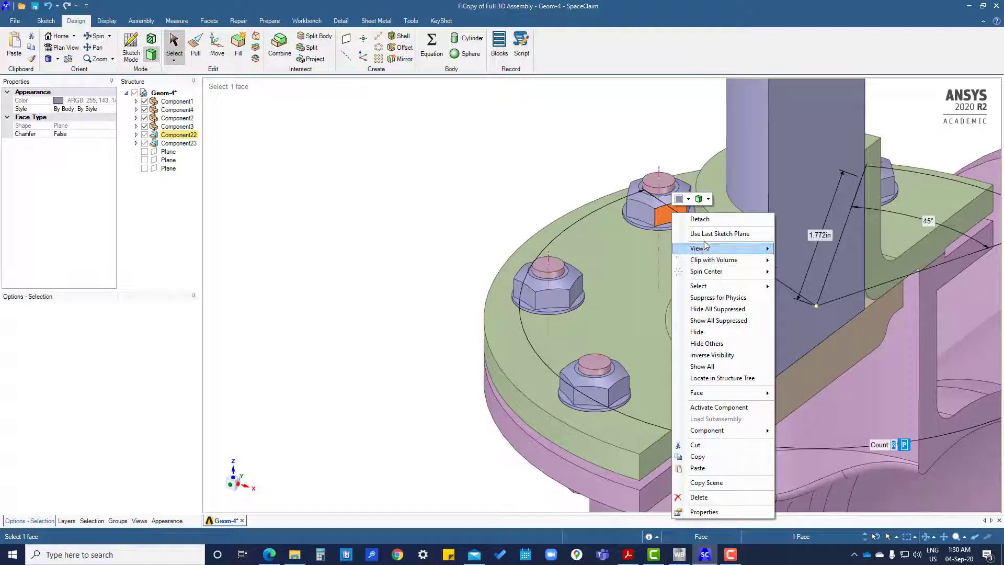
{"action": "left_click", "coordinate": [710, 298]}
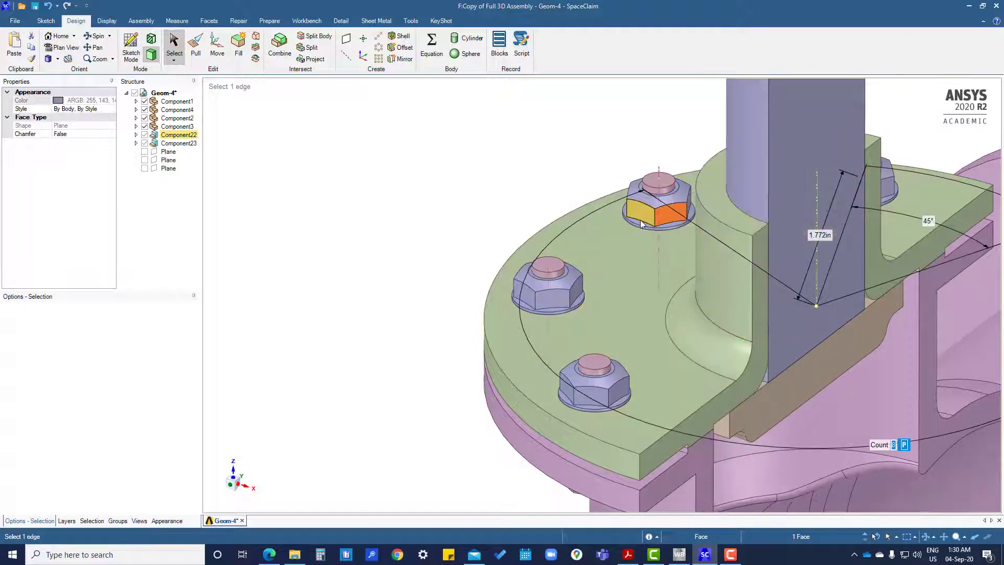
{"action": "left_click", "coordinate": [652, 183]}
{"action": "right_click", "coordinate": [652, 184]}
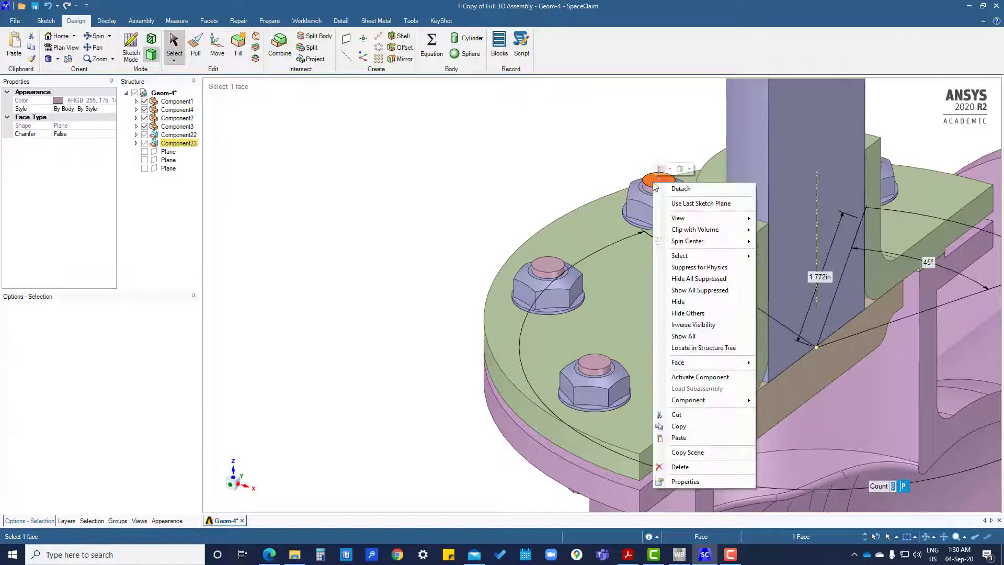
{"action": "left_click", "coordinate": [697, 271]}
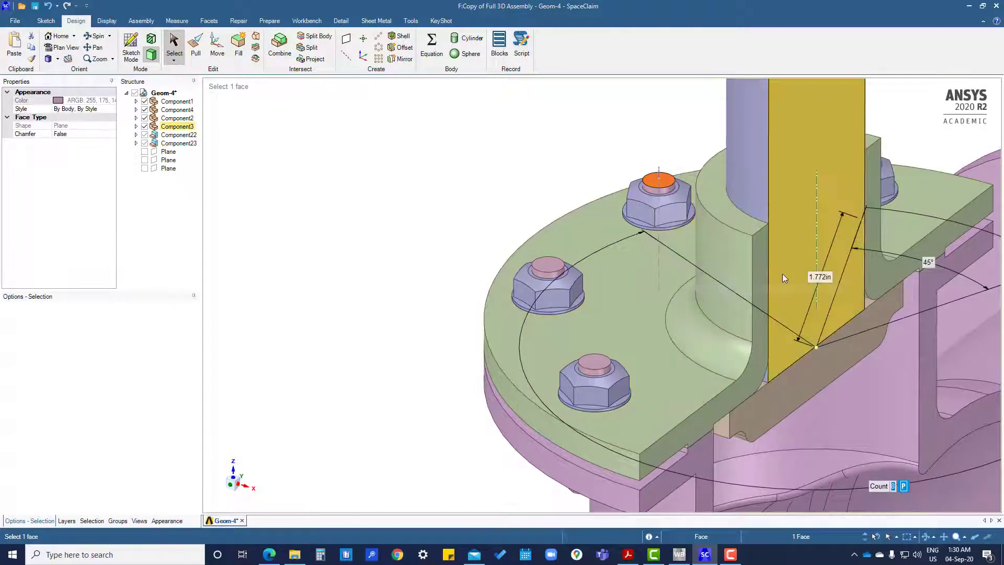
- Suppress for physics only the nut of the fastener on the far side of the stem, leaving its bolt active
{"action": "scroll", "coordinate": [782, 274], "scroll_direction": "down", "scroll_amount": 3}
{"action": "mouse_move", "coordinate": [800, 293]}
{"action": "middle_mouse_down"}
{"action": "mouse_move", "coordinate": [725, 299]}
{"action": "mouse_move", "coordinate": [872, 250]}
{"action": "middle_mouse_up"}
{"action": "scroll", "coordinate": [889, 235], "scroll_direction": "up", "scroll_amount": 2}
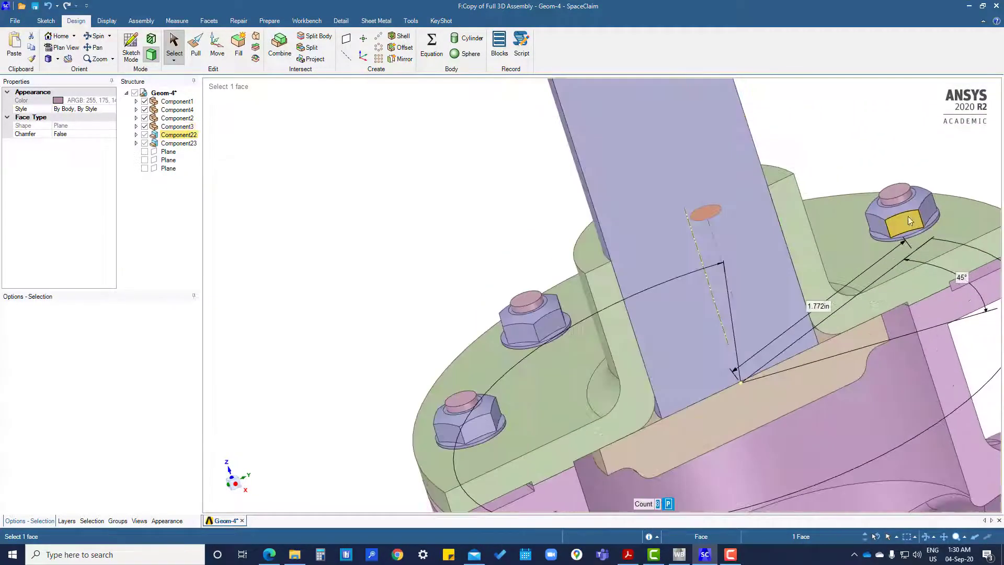
{"action": "right_click", "coordinate": [902, 222]}
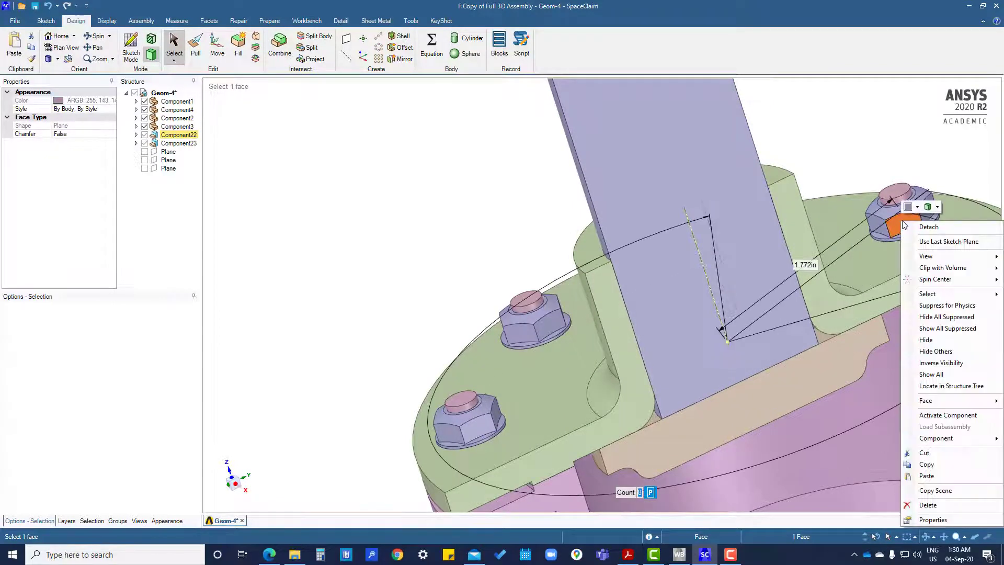
{"action": "mouse_move", "coordinate": [917, 296]}
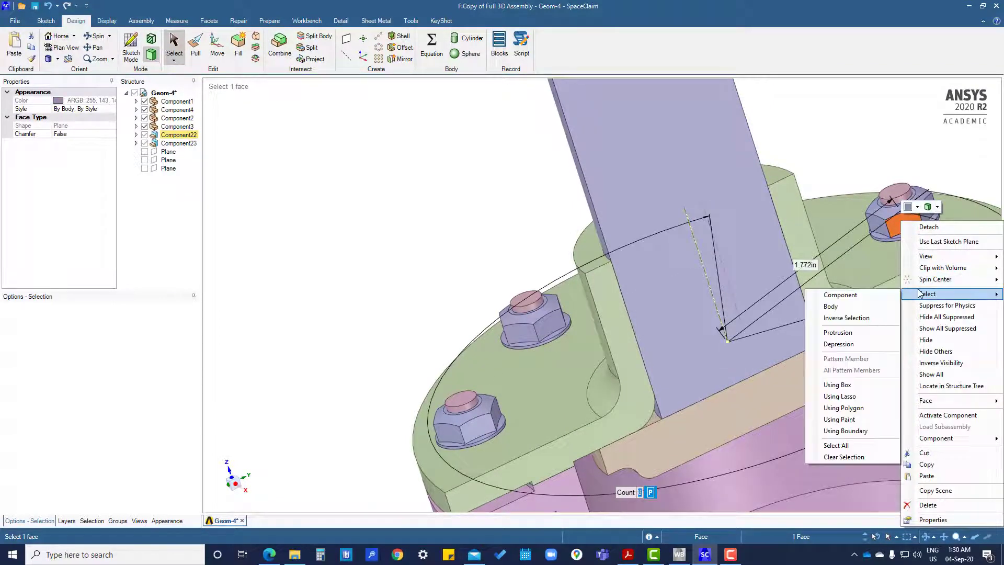
{"action": "left_click", "coordinate": [943, 307]}
{"action": "left_click", "coordinate": [450, 244]}
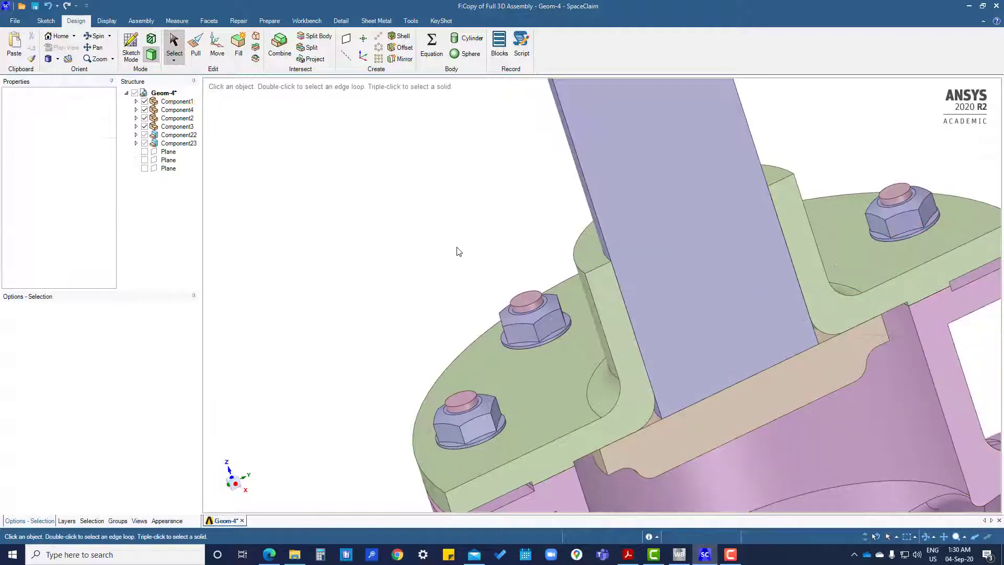
- Hide all suppressed bodies in the halved valve model
{"action": "scroll", "coordinate": [458, 252], "scroll_direction": "down", "scroll_amount": 3}
{"action": "right_click", "coordinate": [440, 256]}
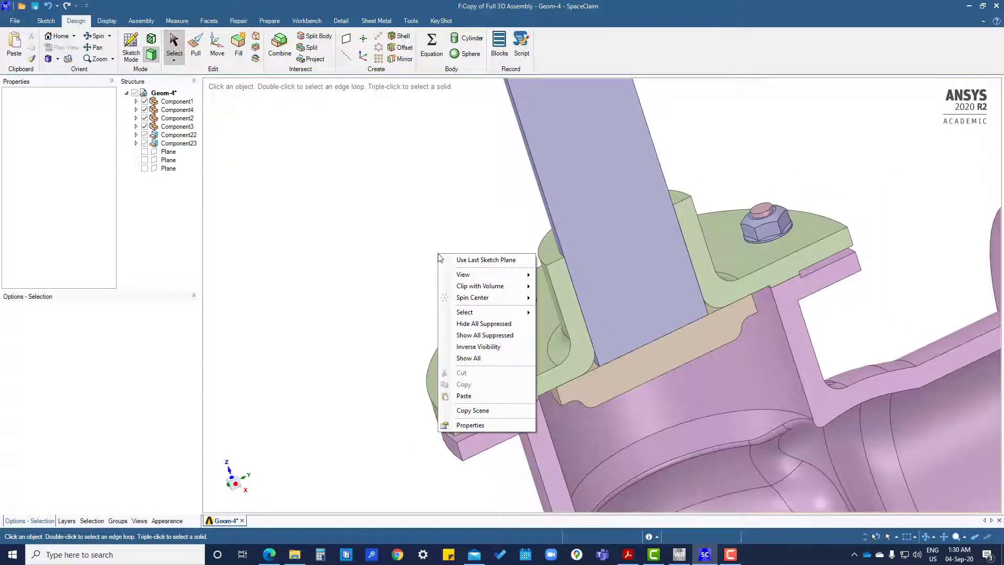
{"action": "left_click", "coordinate": [479, 325]}
- Examine the ring-shaped imprinted faces around the bolt holes on the bonnet flange's top and the body flange's underside
{"action": "middle_click_drag", "start_coordinate": [552, 343], "coordinate": [430, 311]}
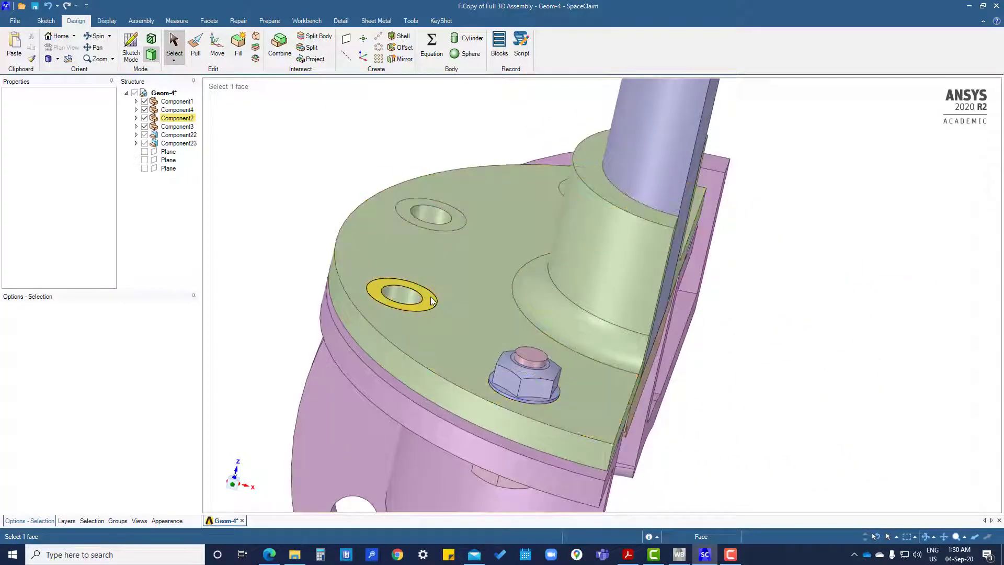
{"action": "left_click", "coordinate": [432, 300]}
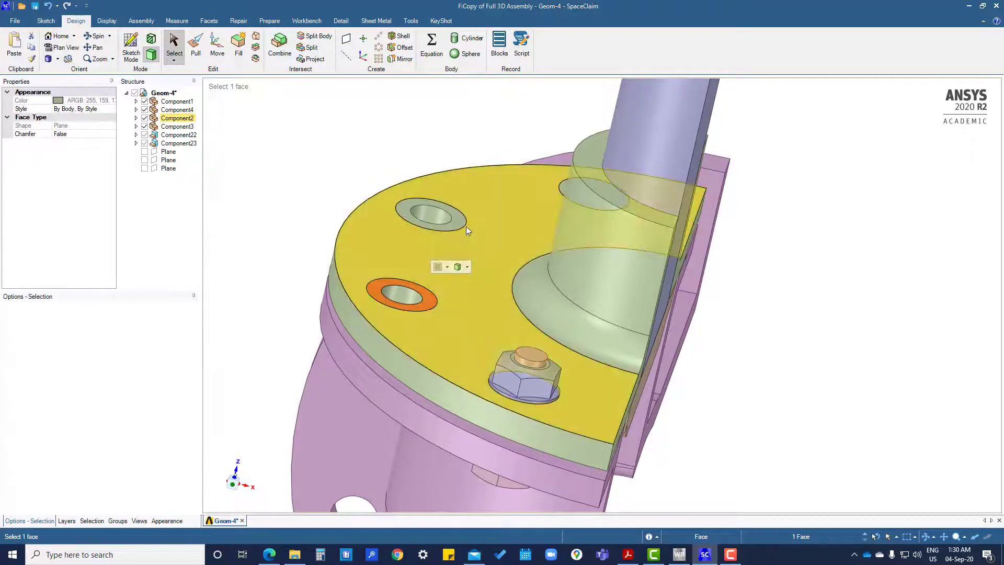
{"action": "left_click", "coordinate": [460, 222]}
{"action": "middle_click_drag", "start_coordinate": [495, 291], "coordinate": [506, 285]}
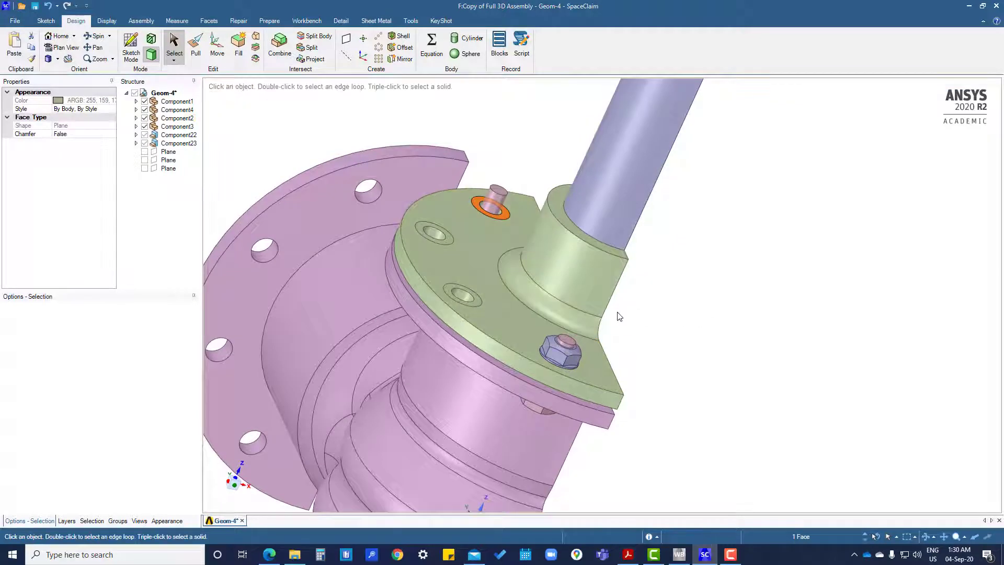
{"action": "middle_click_drag", "start_coordinate": [525, 343], "coordinate": [740, 280]}
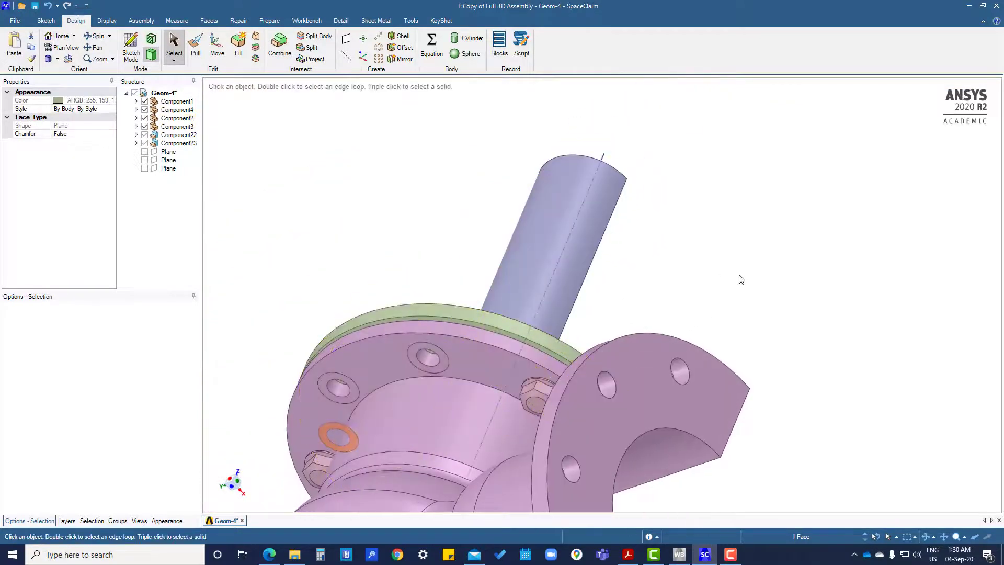
{"action": "left_click", "coordinate": [739, 280]}
{"action": "middle_click_drag", "start_coordinate": [528, 314], "coordinate": [316, 407]}
- Extract a beam from the exposed bolt without a nut on the bonnet flange
{"action": "key", "text": "h"}
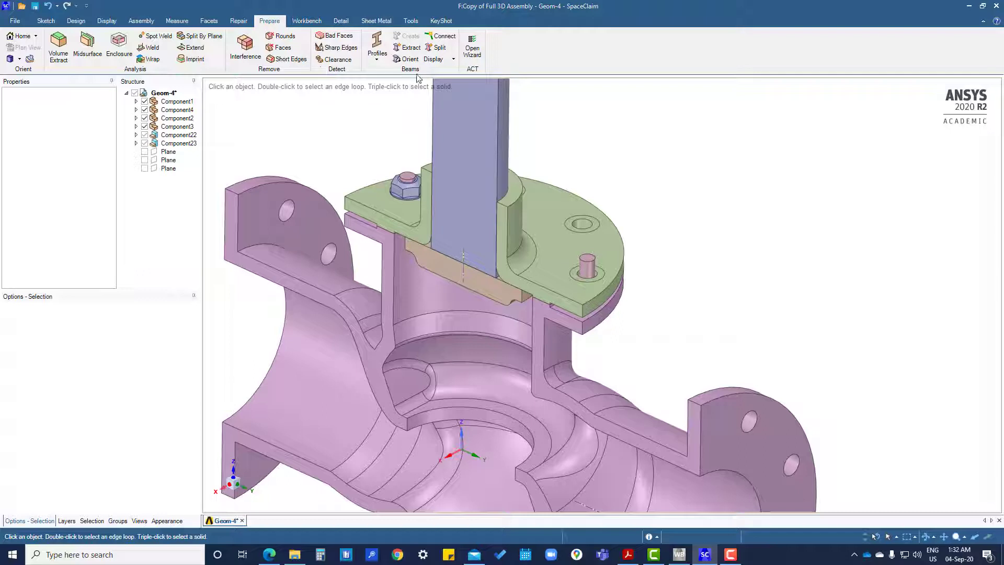
{"action": "left_click", "coordinate": [411, 48]}
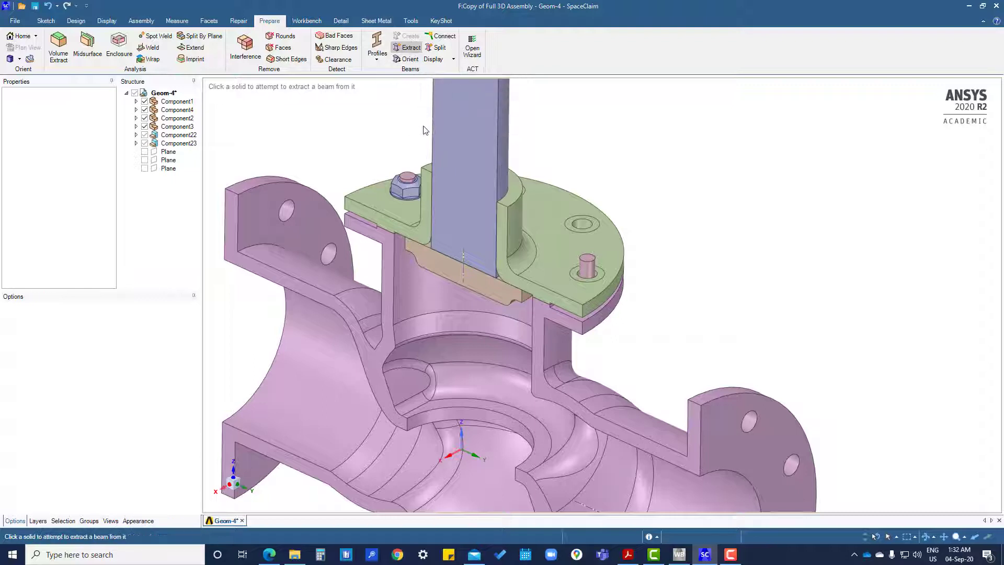
{"action": "left_click", "coordinate": [592, 270]}
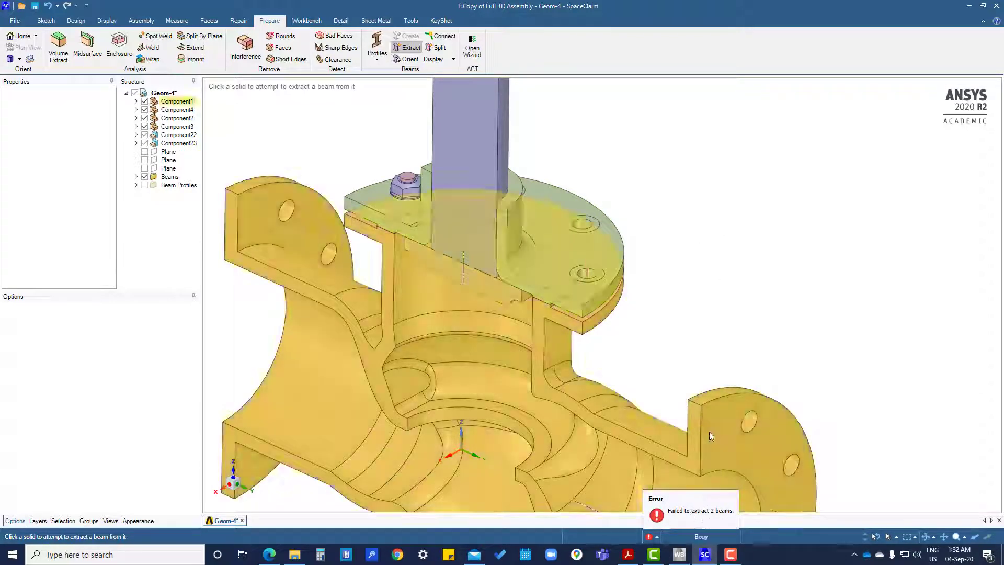
- Examine the extracted beam on the bonnet flange and check the radius of the remaining solid bolt's circular end edge
{"action": "middle_click_drag", "start_coordinate": [658, 342], "coordinate": [565, 266]}
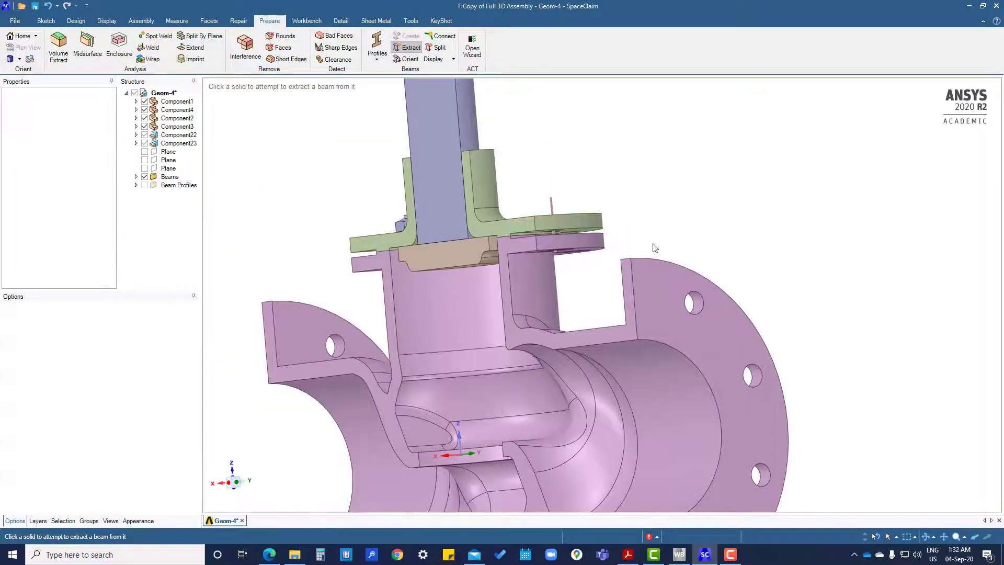
{"action": "middle_click_drag", "start_coordinate": [655, 248], "coordinate": [708, 340]}
{"action": "scroll", "coordinate": [657, 263], "scroll_direction": "up", "scroll_amount": 2}
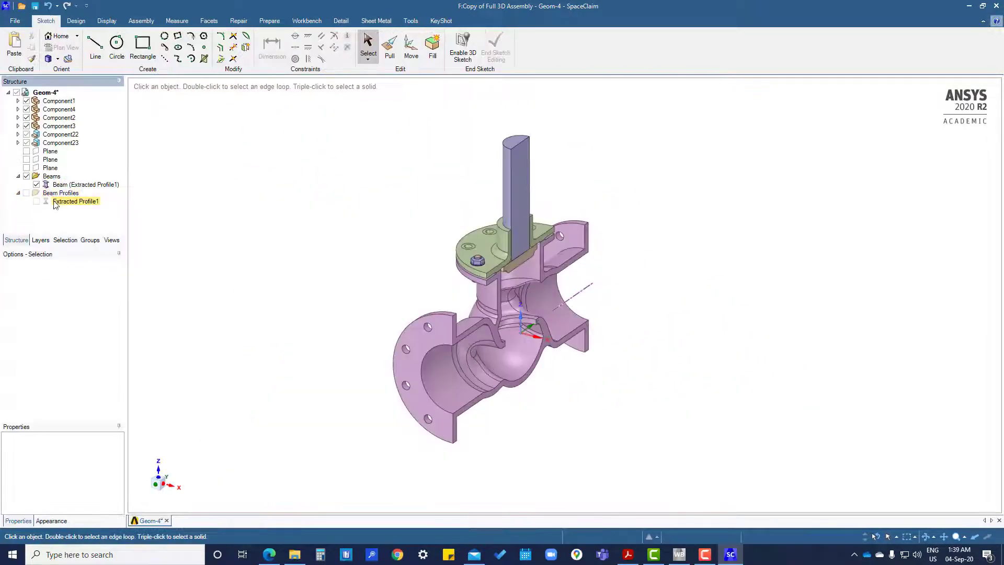
{"action": "scroll", "coordinate": [491, 259], "scroll_direction": "up", "scroll_amount": 5}
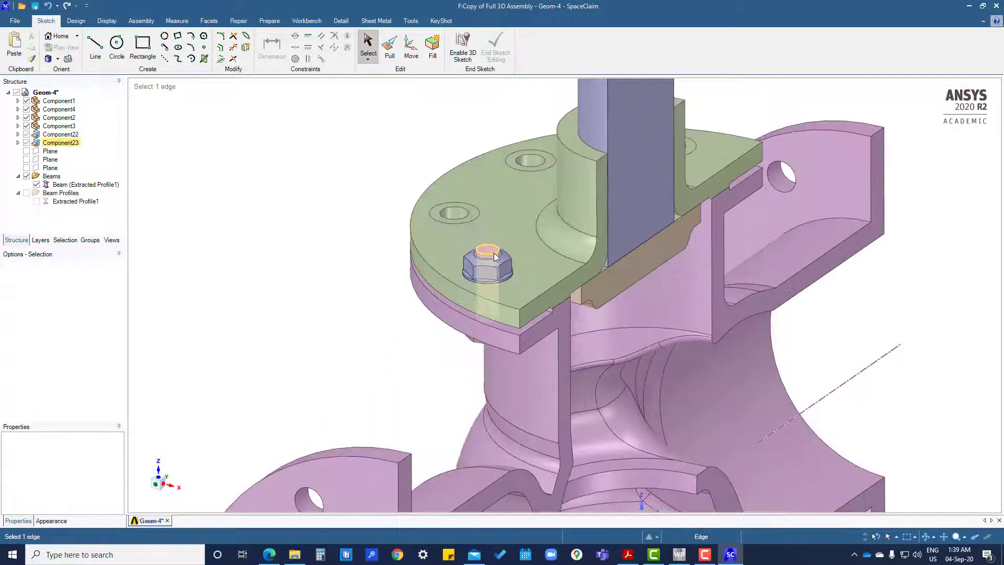
{"action": "left_click", "coordinate": [491, 258]}
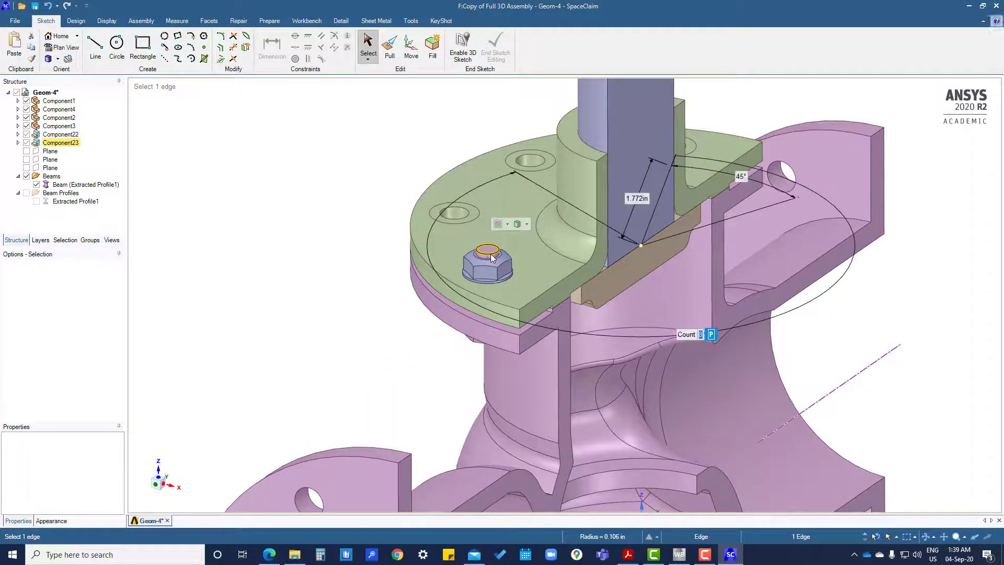
{"action": "key", "text": "d"}
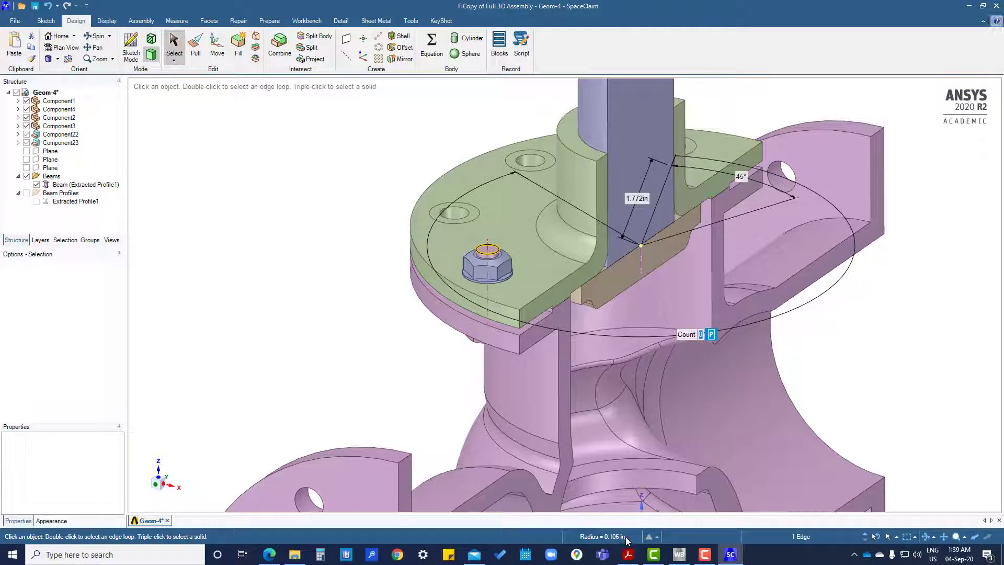
- Open the extracted beam profile for editing and check the radius of its circular section
{"action": "left_click", "coordinate": [71, 204]}
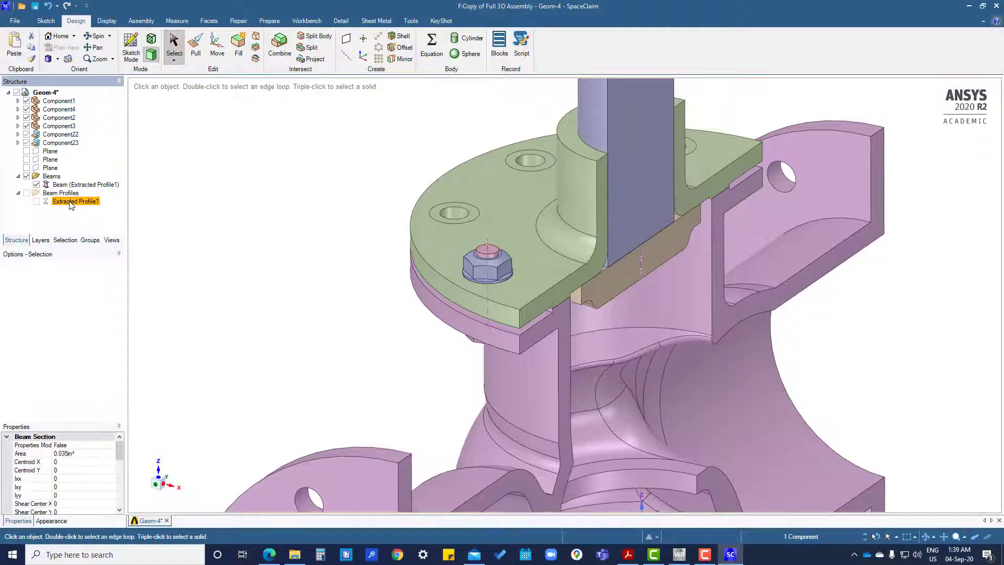
{"action": "right_click", "coordinate": [71, 204]}
{"action": "left_click", "coordinate": [76, 209]}
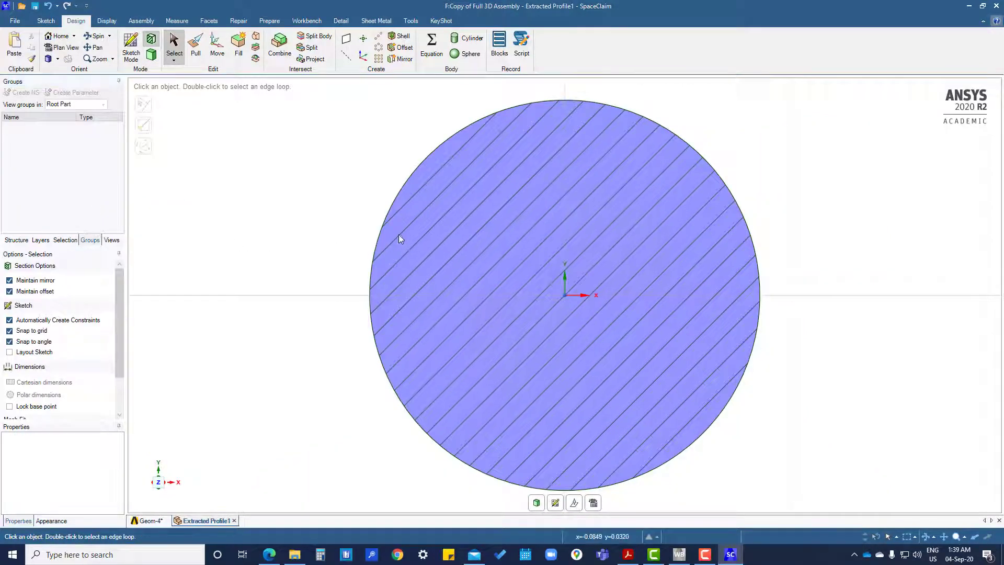
{"action": "left_click", "coordinate": [383, 225]}
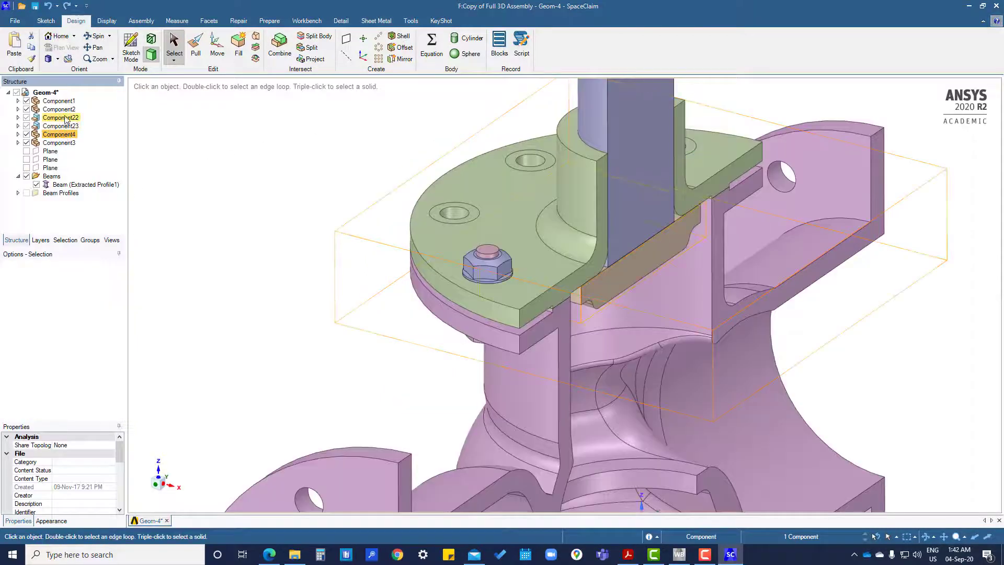
- Move Component4 and Component3 together into one new component
{"action": "left_click", "coordinate": [68, 144], "text": "ctrl"}
{"action": "right_click", "coordinate": [68, 143]}
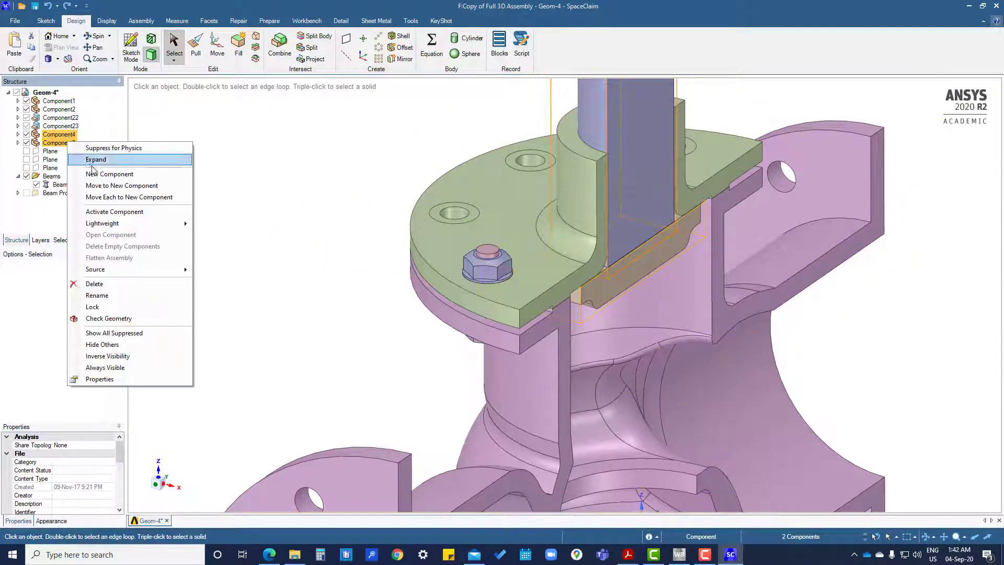
{"action": "left_click", "coordinate": [116, 186]}
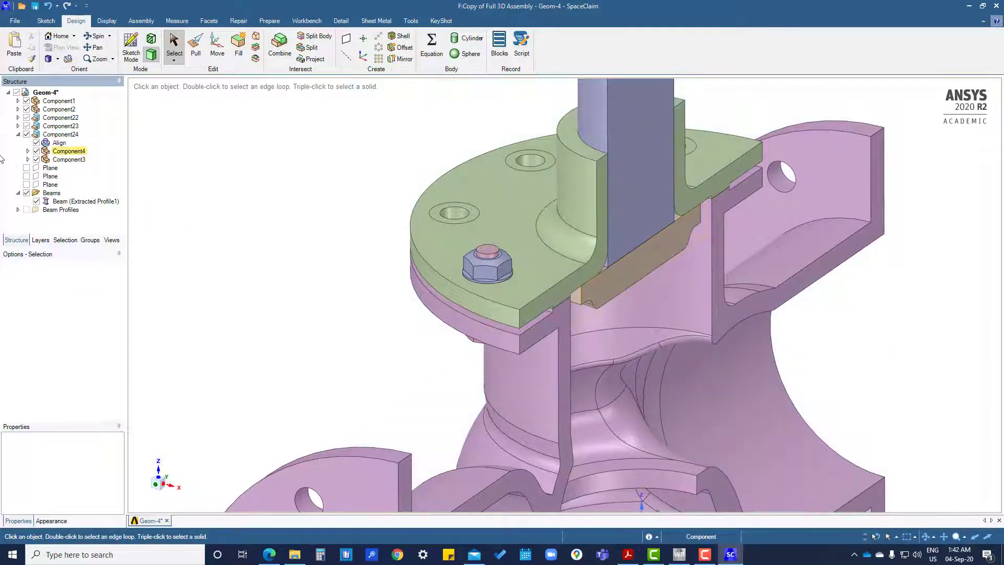
{"action": "left_click", "coordinate": [60, 134]}
{"action": "left_click", "coordinate": [18, 135]}
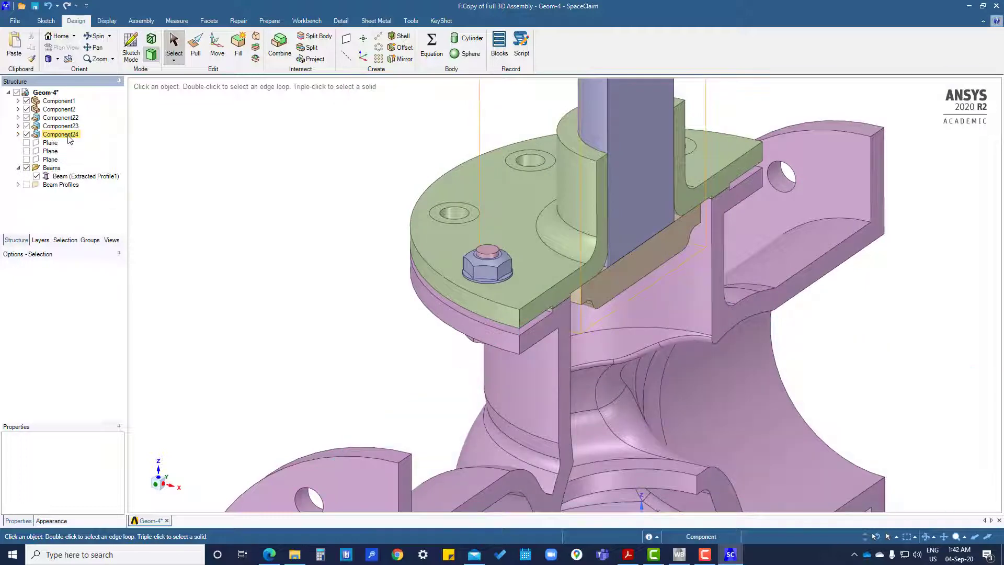
- Examine which valve parts the individual components in the structure cover, including the contents of the newly grouped component
{"action": "middle_click_drag", "start_coordinate": [430, 297], "coordinate": [382, 277]}
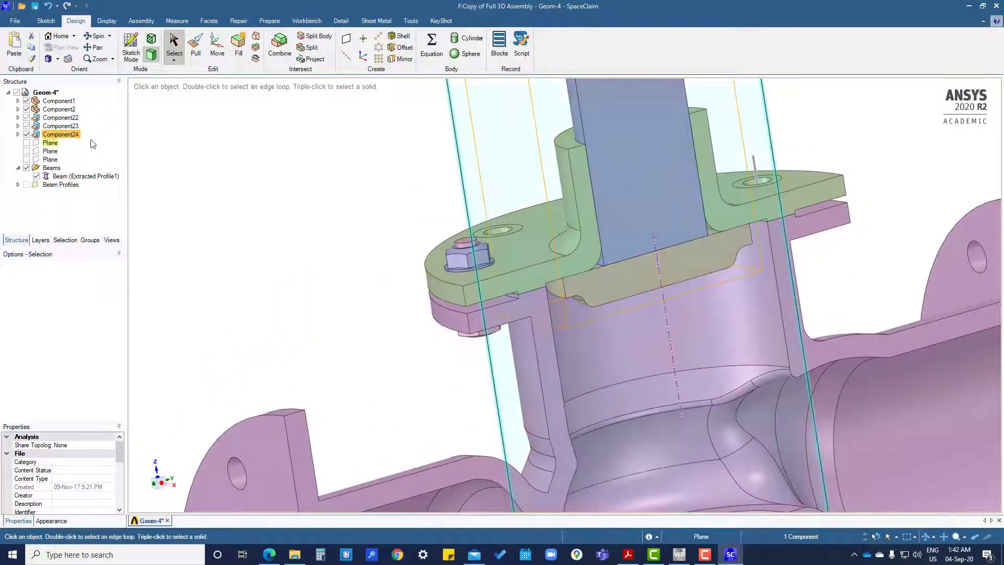
{"action": "left_click", "coordinate": [319, 161]}
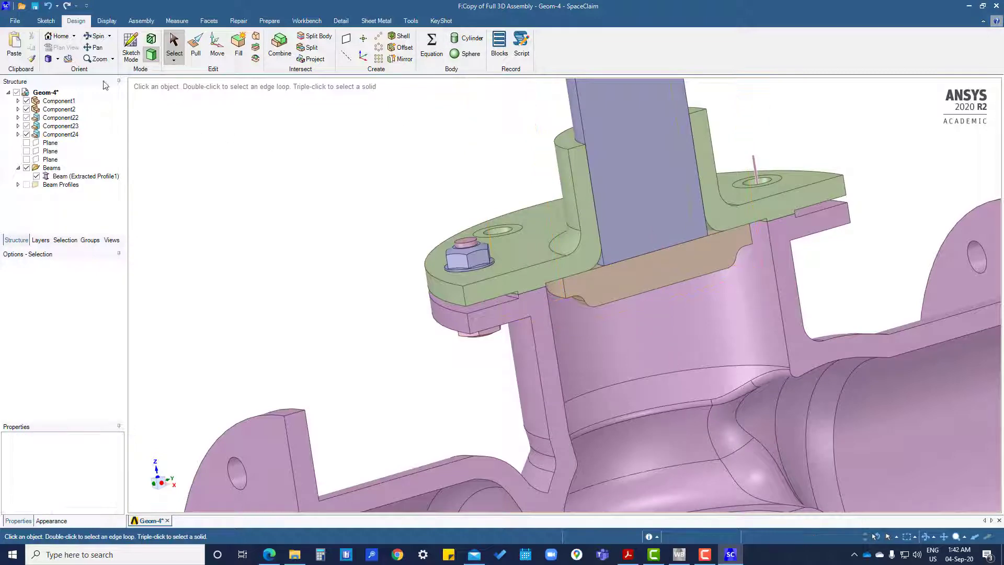
{"action": "left_click", "coordinate": [60, 101]}
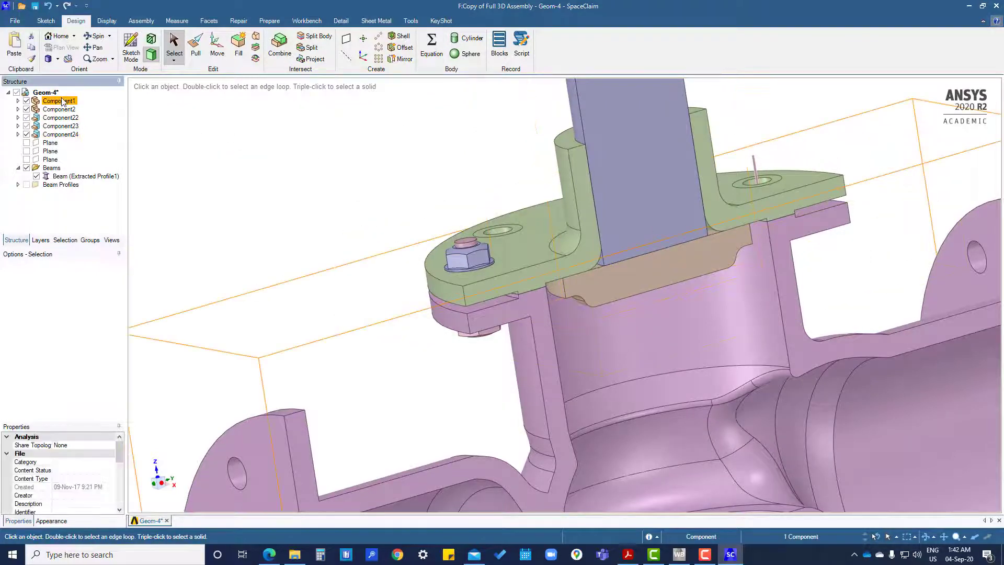
{"action": "left_click", "coordinate": [67, 109]}
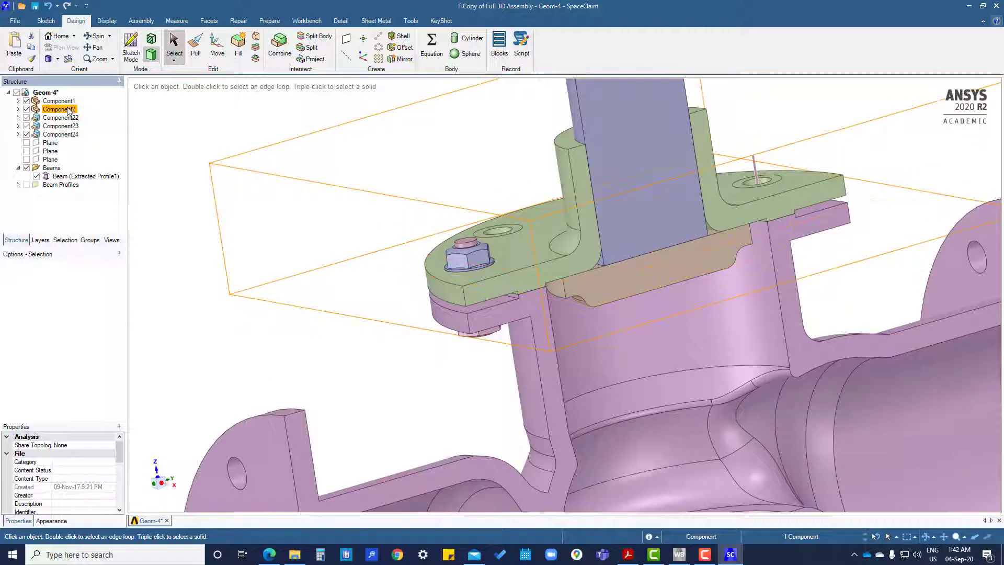
{"action": "left_click", "coordinate": [62, 126]}
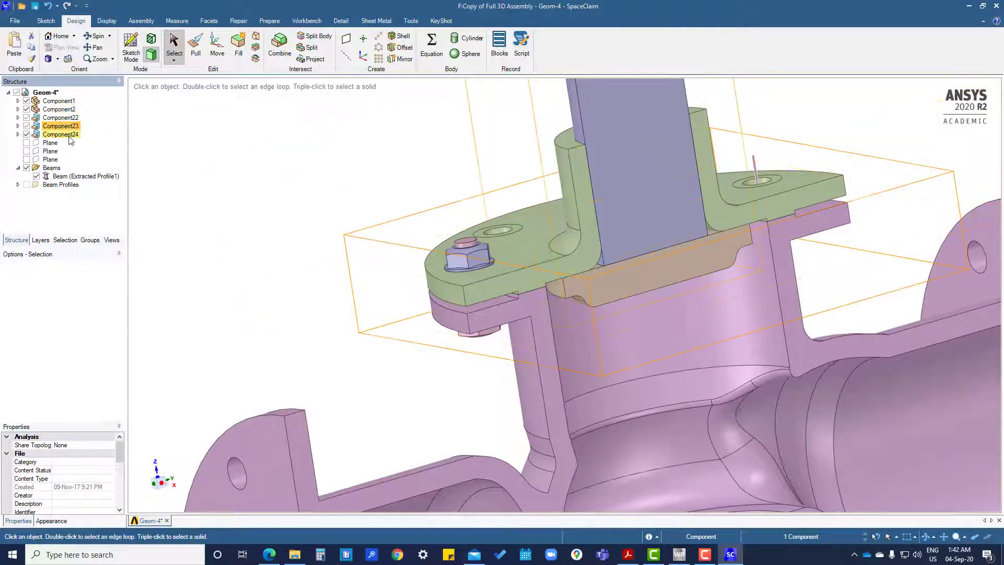
{"action": "left_click", "coordinate": [69, 136]}
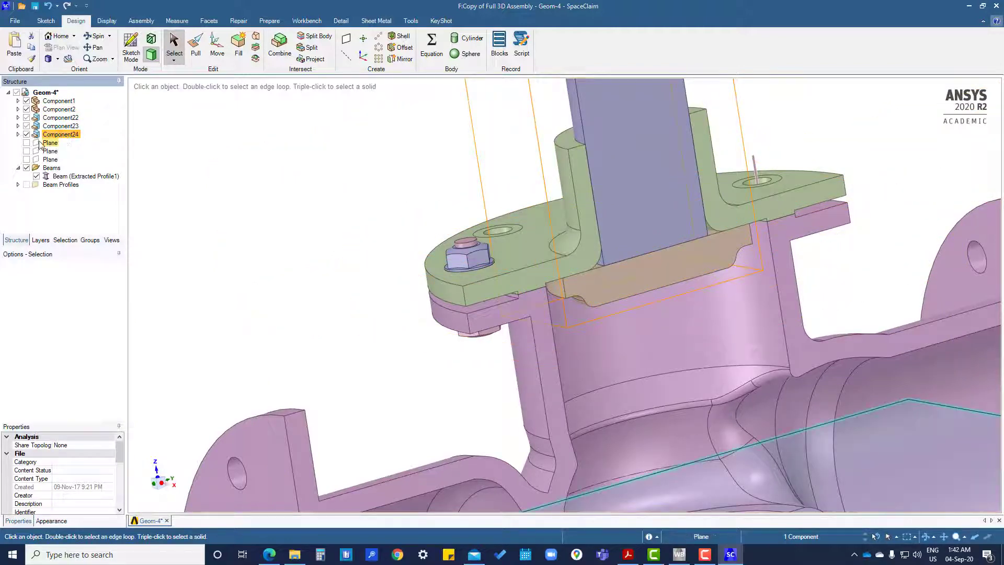
{"action": "left_click", "coordinate": [18, 135]}
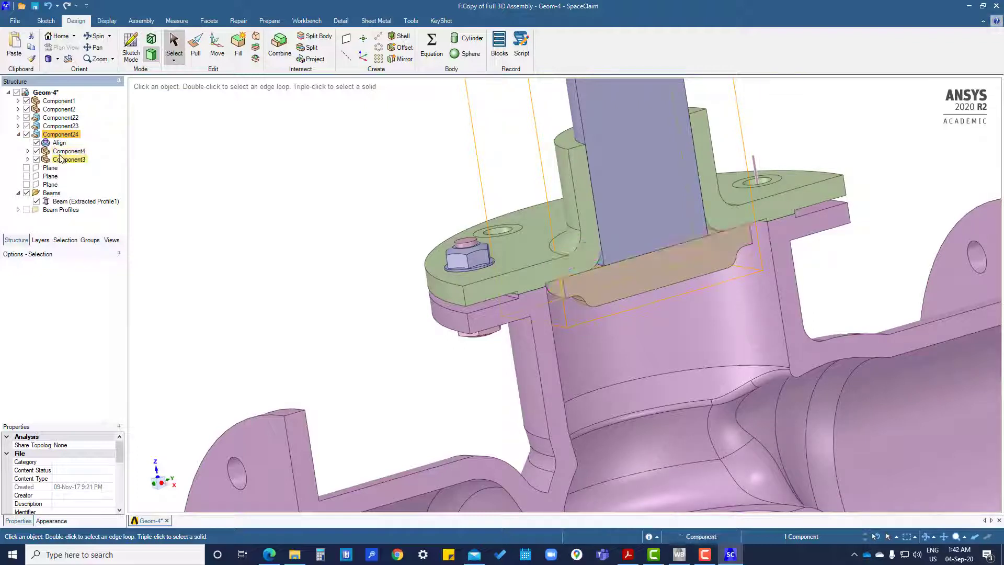
{"action": "left_click", "coordinate": [18, 134]}
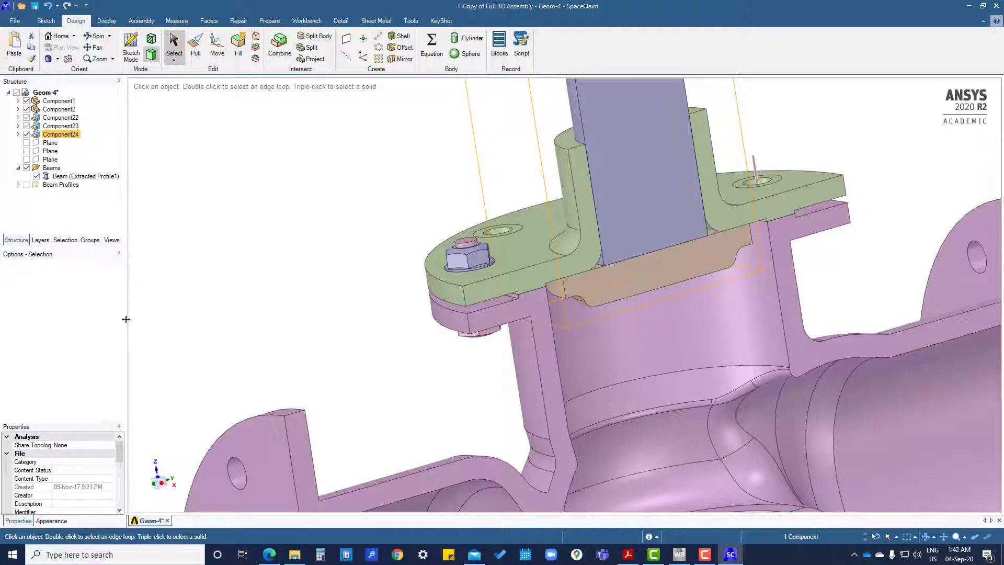
- Set the Share Topology property of the component that groups Component4 and Component3 to Share
{"action": "left_click_drag", "start_coordinate": [127, 317], "coordinate": [161, 326]}
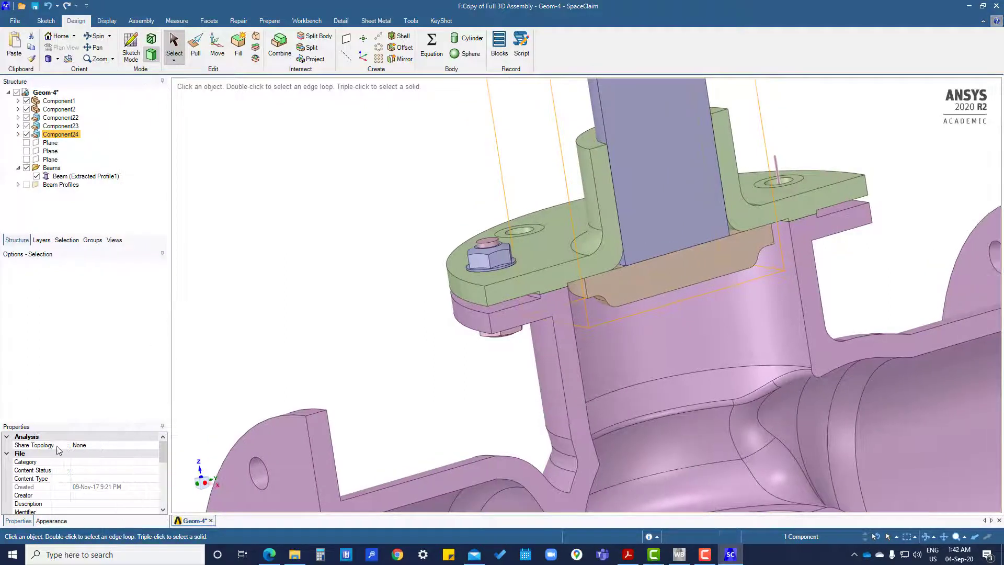
{"action": "left_click", "coordinate": [141, 444]}
{"action": "left_click", "coordinate": [153, 446]}
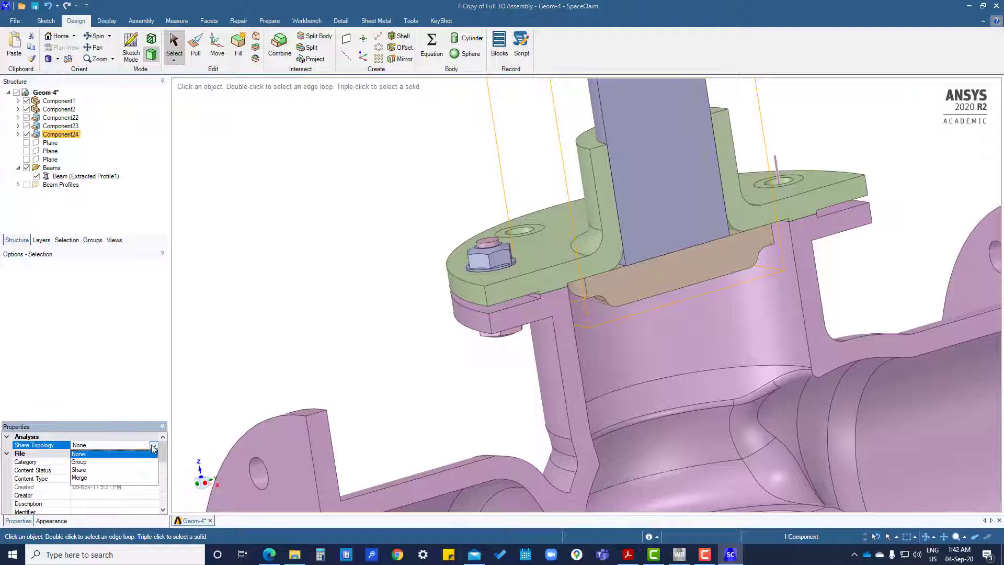
{"action": "left_click", "coordinate": [82, 470]}
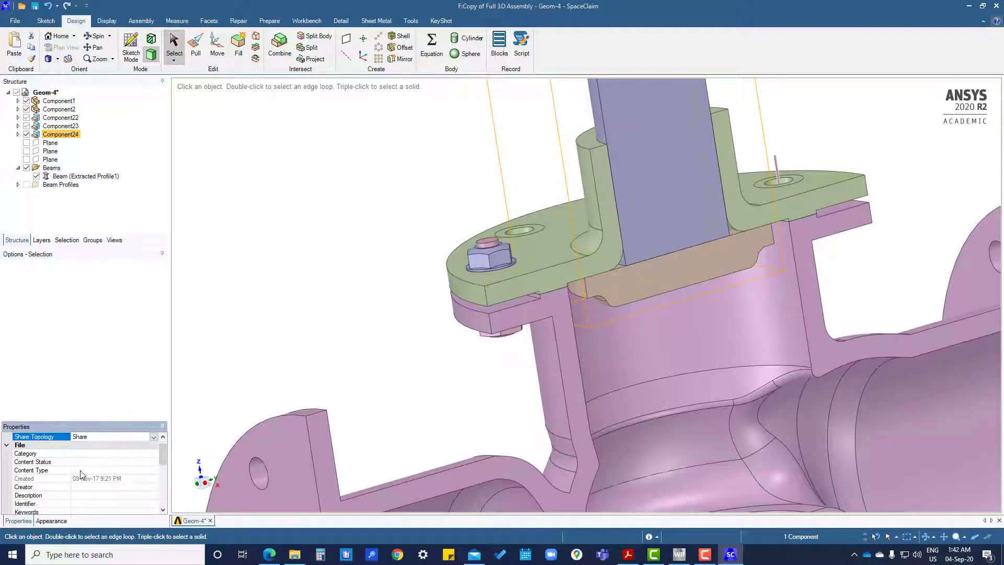
{"action": "left_click", "coordinate": [298, 355]}
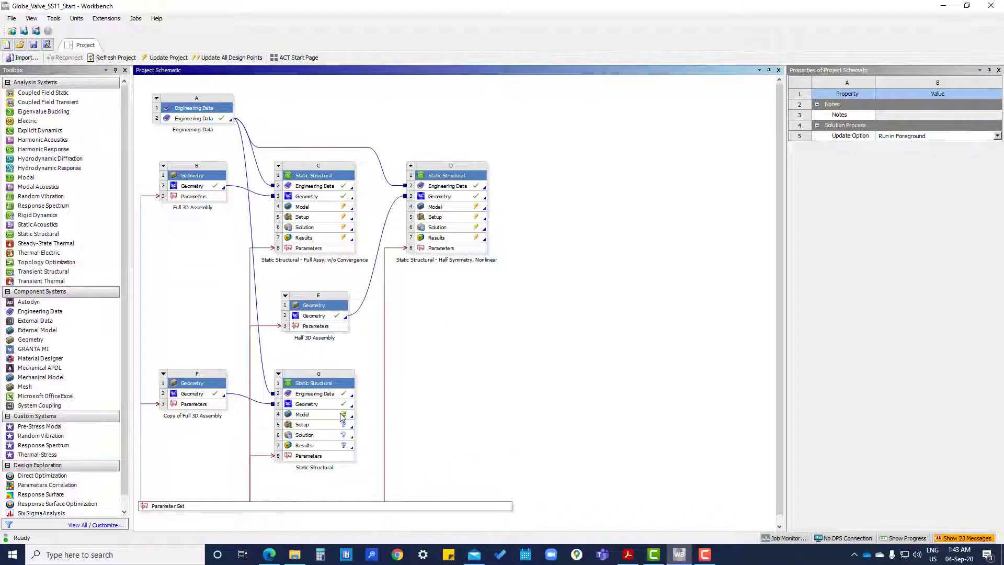
- Open the model of Static Structural system G in Mechanical and insert a Symmetry object under Model
{"action": "double_click", "coordinate": [342, 417]}
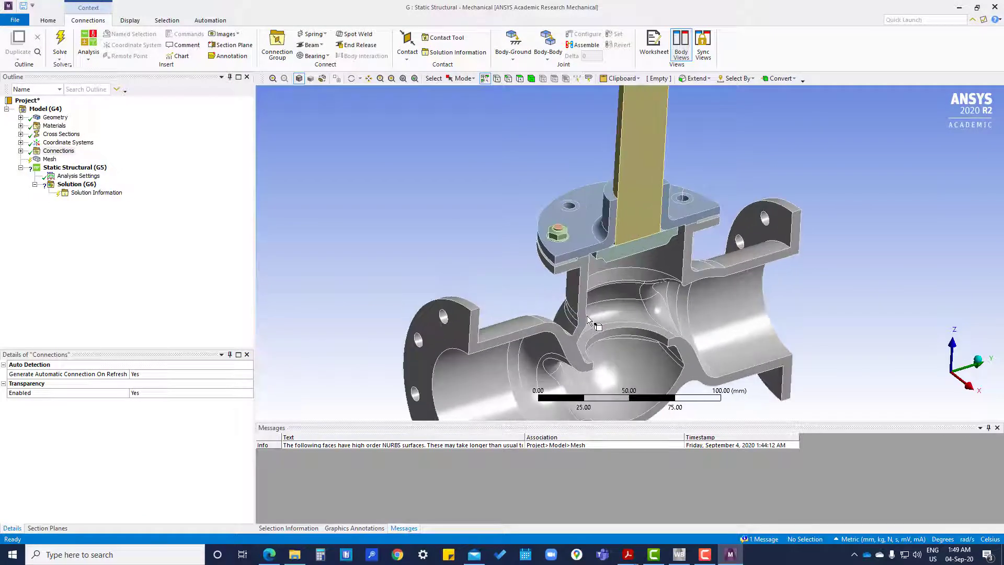
{"action": "middle_click_drag", "start_coordinate": [587, 315], "coordinate": [560, 301]}
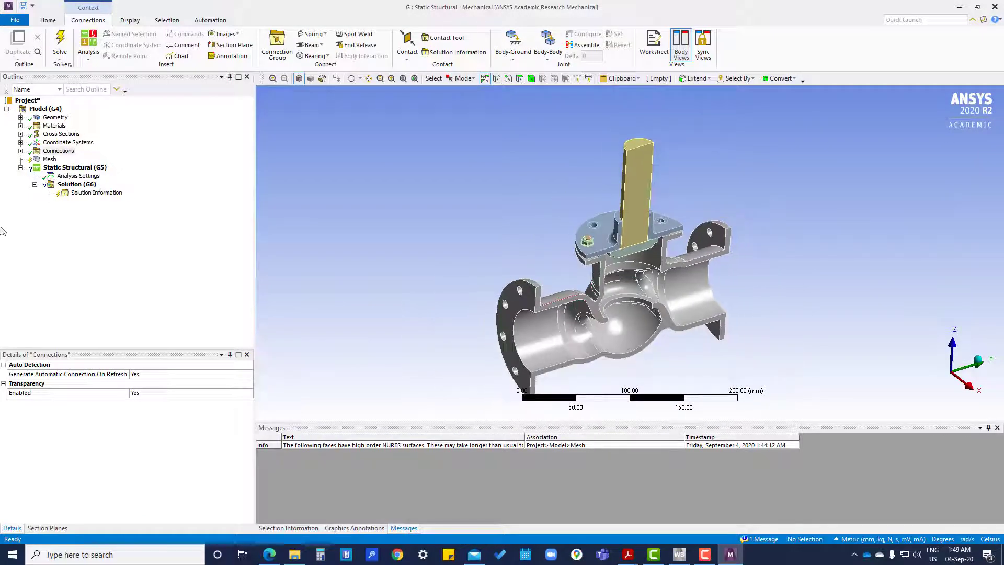
{"action": "left_click", "coordinate": [43, 109]}
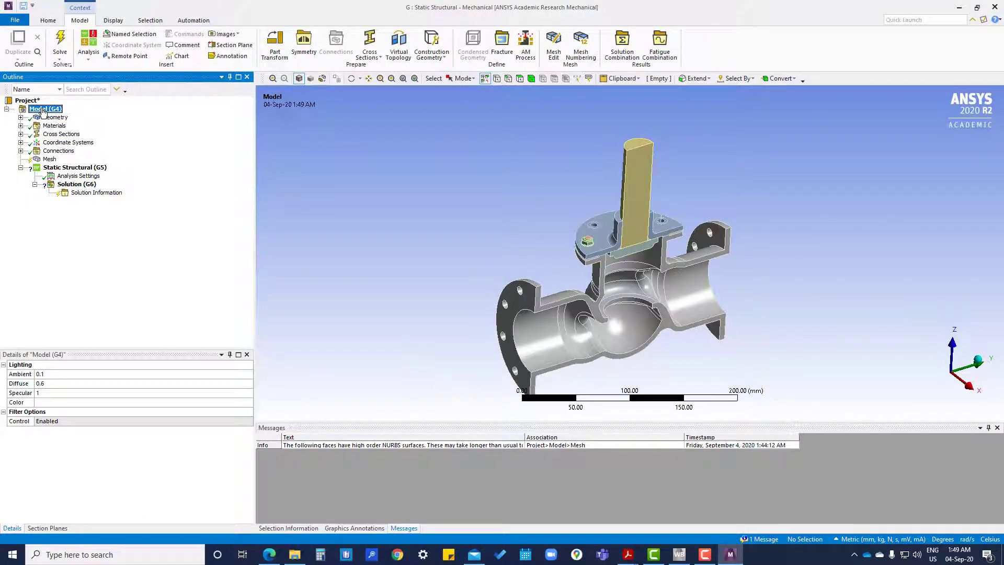
{"action": "right_click", "coordinate": [44, 111]}
{"action": "mouse_move", "coordinate": [66, 116]}
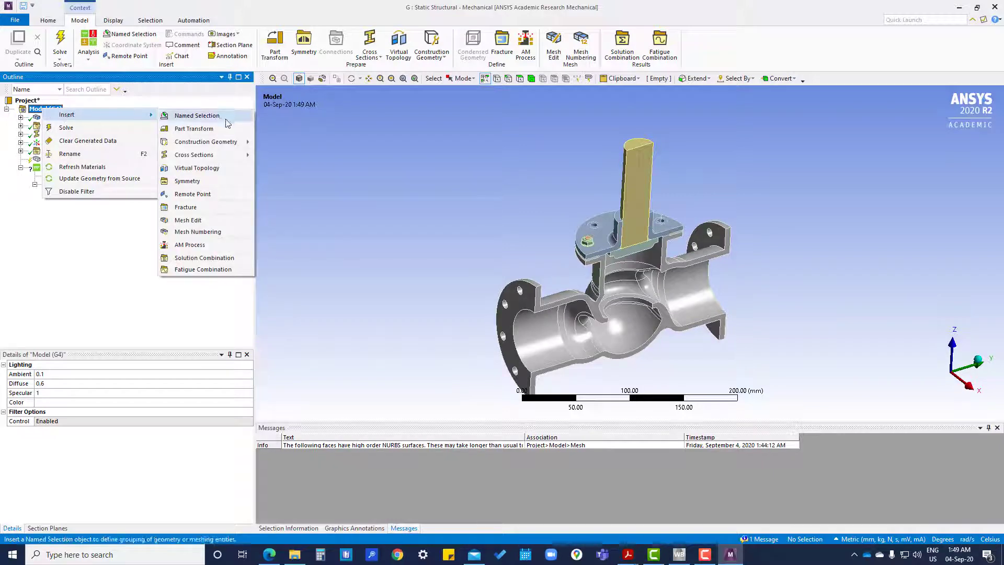
{"action": "left_click", "coordinate": [203, 183]}
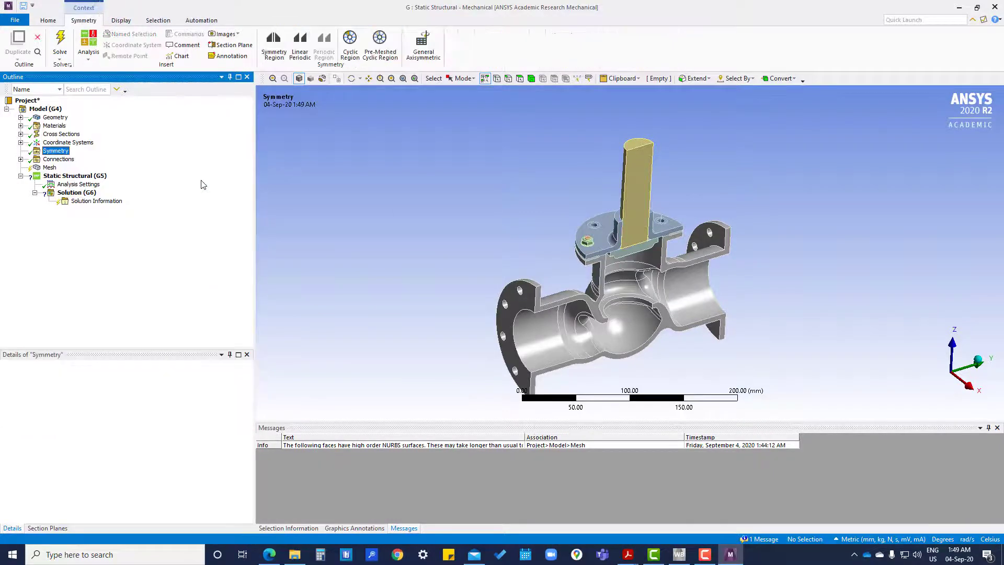
- Add a symmetry region to the Symmetry object
{"action": "right_click", "coordinate": [61, 153]}
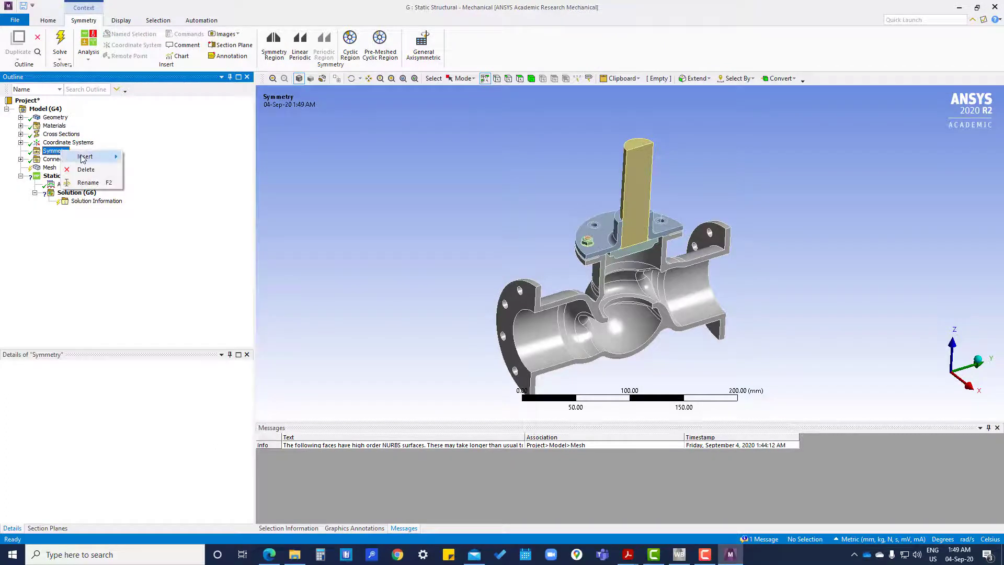
{"action": "mouse_move", "coordinate": [85, 158]}
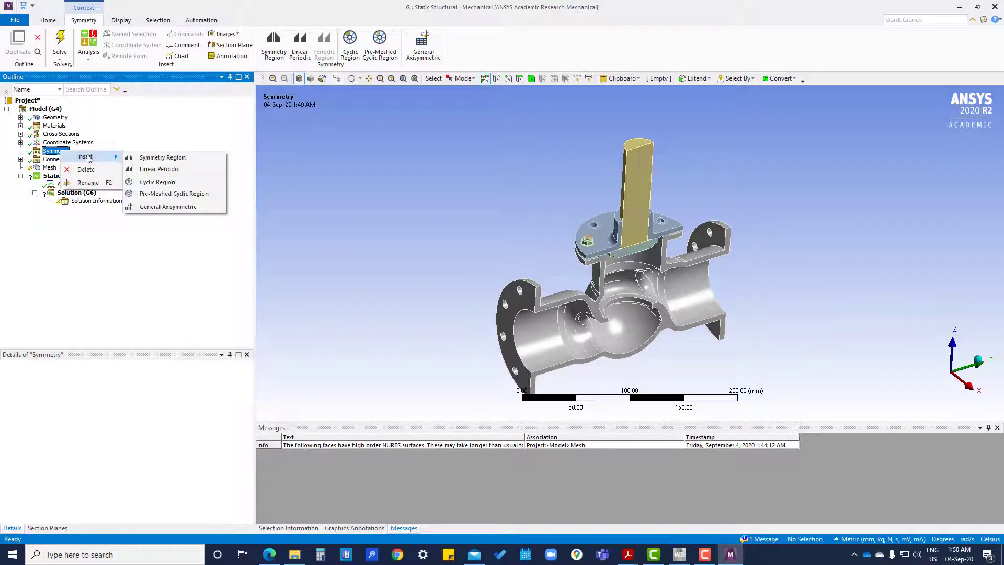
{"action": "left_click", "coordinate": [177, 158]}
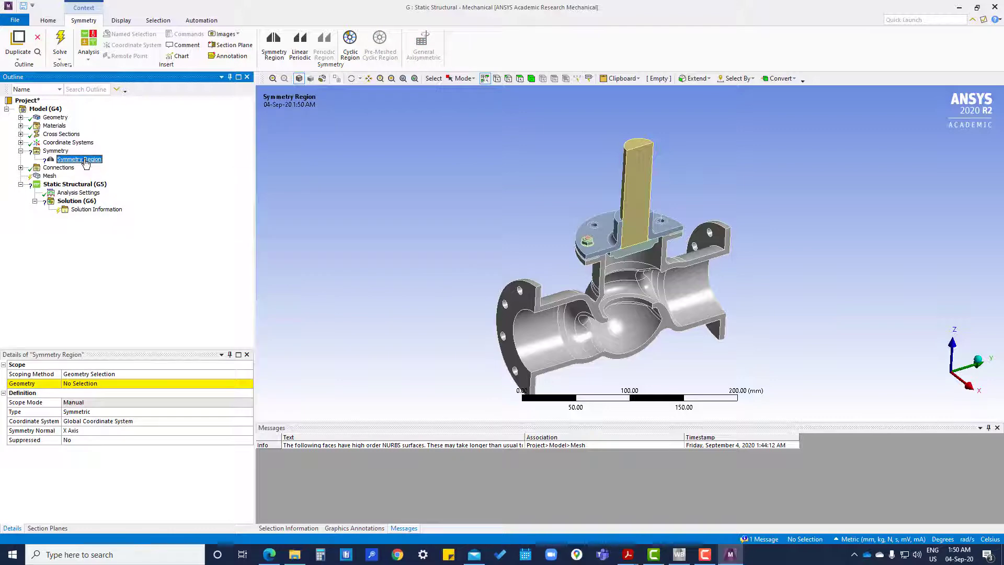
- Select the three cut faces of the grey valve body on the symmetry plane for the symmetry region
{"action": "scroll", "coordinate": [549, 313], "scroll_direction": "down", "scroll_amount": 2}
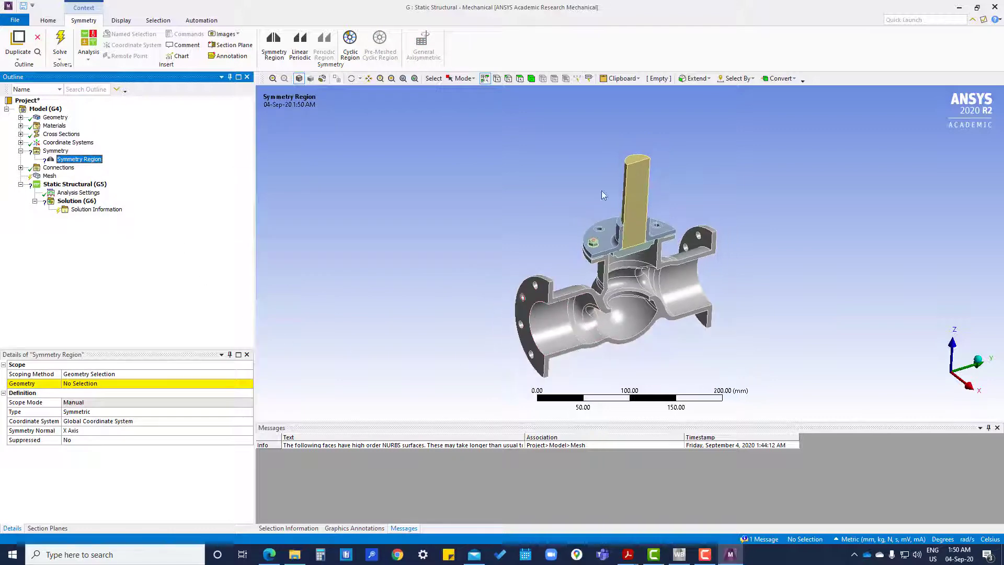
{"action": "left_click", "coordinate": [520, 78]}
{"action": "scroll", "coordinate": [570, 314], "scroll_direction": "up", "scroll_amount": 2}
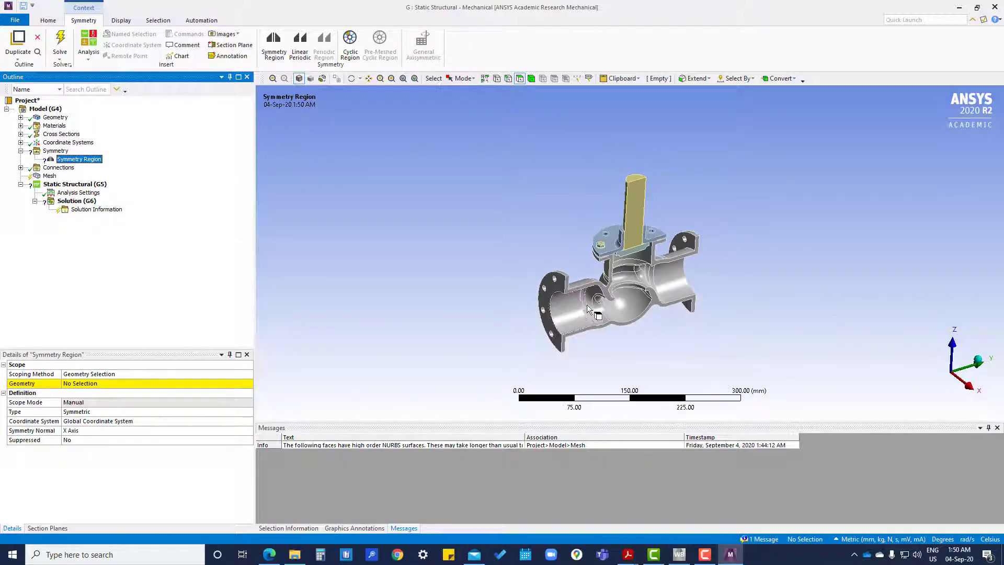
{"action": "middle_click_drag", "start_coordinate": [621, 349], "coordinate": [553, 269], "text": "ctrl"}
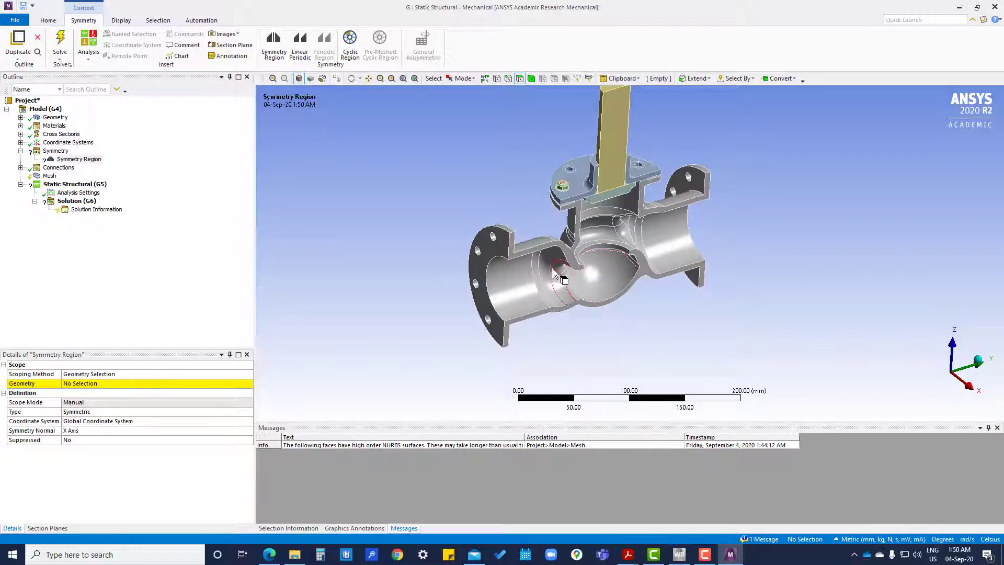
{"action": "left_click", "coordinate": [512, 247]}
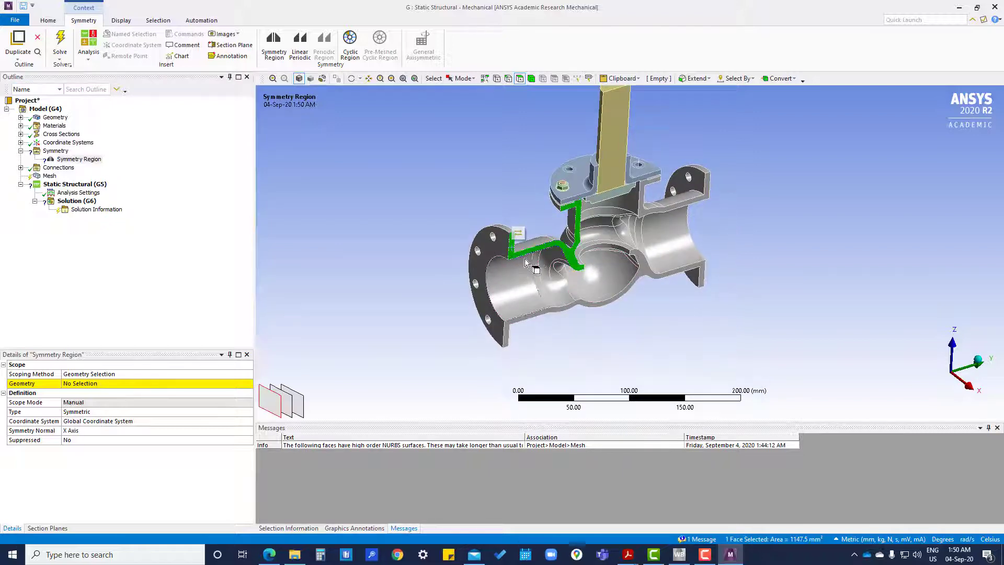
{"action": "left_click", "coordinate": [506, 339]}
{"action": "left_click", "coordinate": [568, 258], "text": "ctrl"}
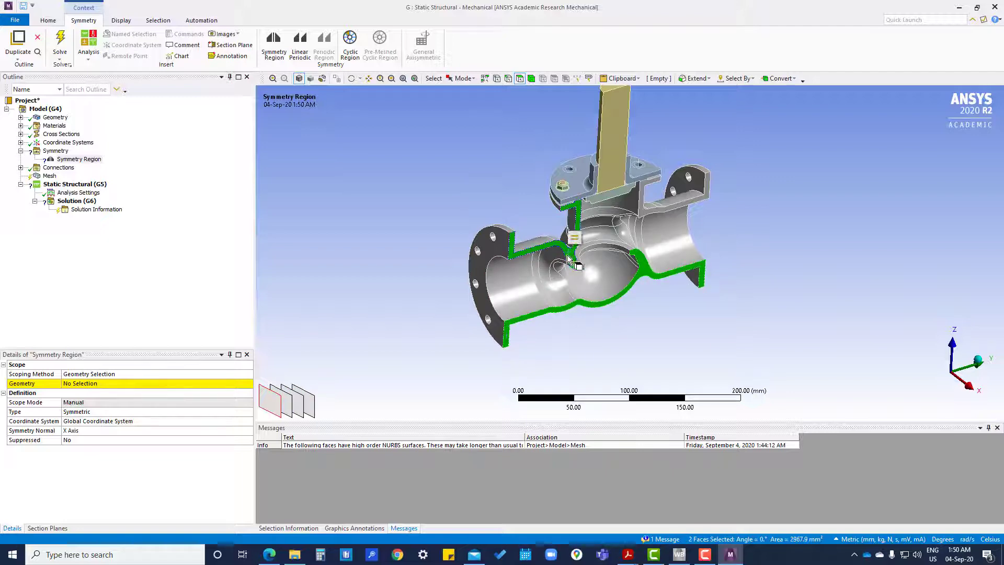
{"action": "left_click", "coordinate": [639, 196], "text": "ctrl"}
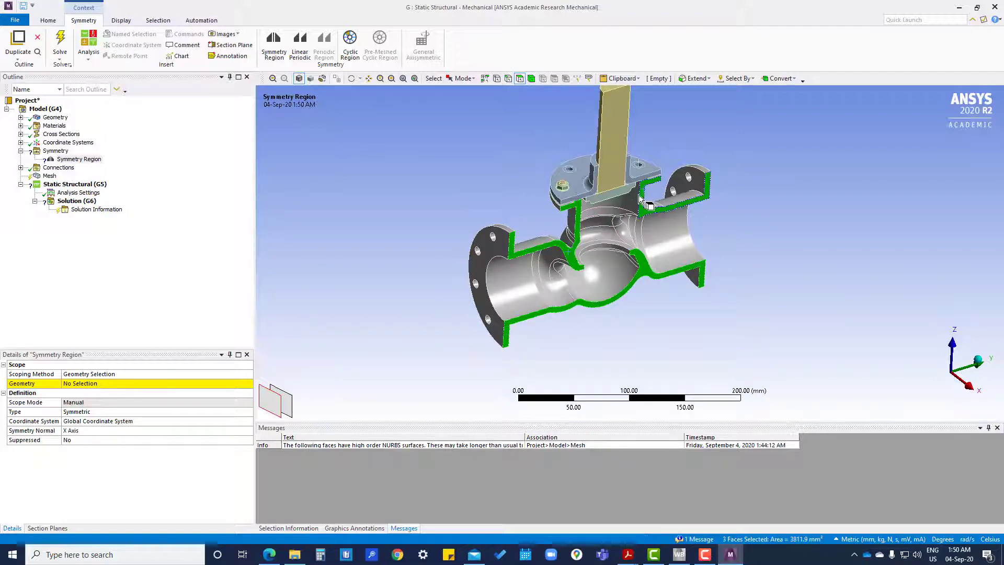
- Add the bonnet's two cut faces and the cut face of the part beneath the stem to the selection
{"action": "scroll", "coordinate": [627, 219], "scroll_direction": "up", "scroll_amount": 5}
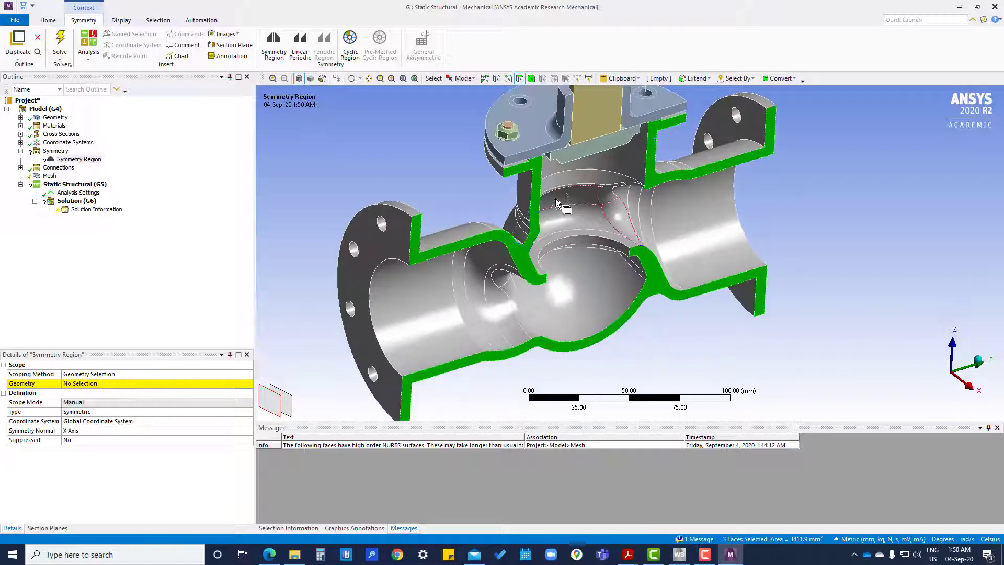
{"action": "scroll", "coordinate": [570, 183], "scroll_direction": "up", "scroll_amount": 1}
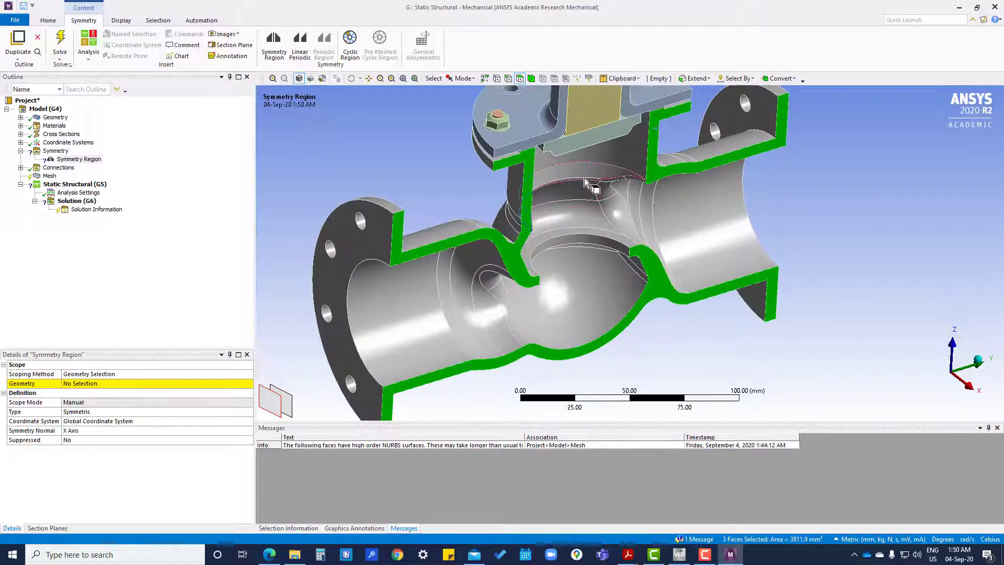
{"action": "left_click", "coordinate": [517, 145], "text": "ctrl"}
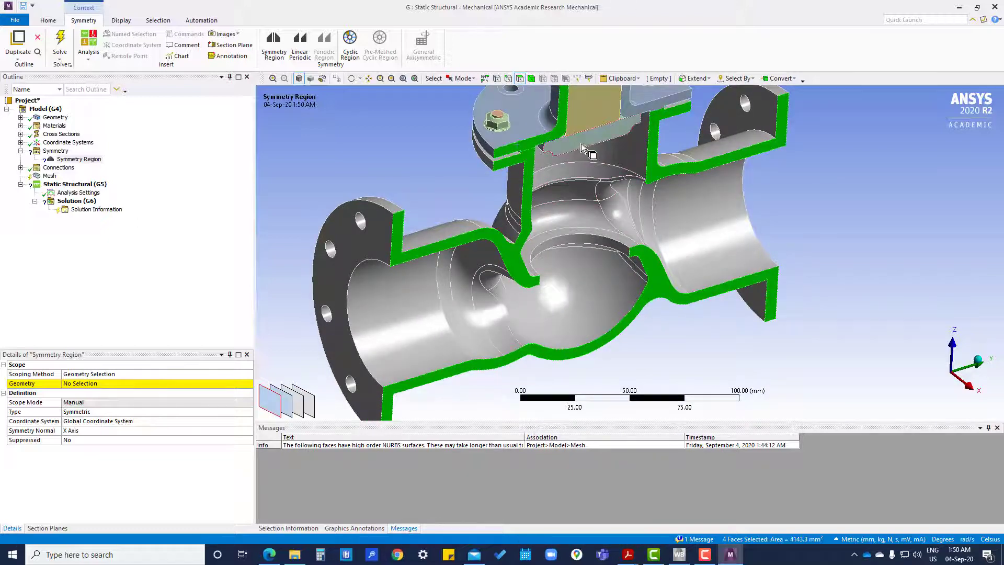
{"action": "left_click", "coordinate": [582, 143], "text": "ctrl"}
{"action": "left_click", "coordinate": [651, 116], "text": "ctrl"}
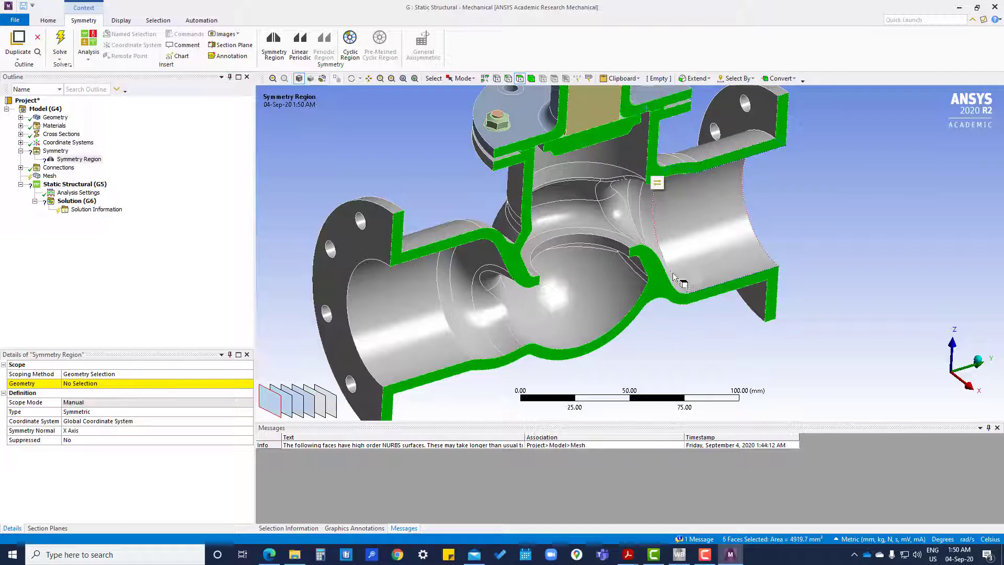
- Add the stem's cut face to the selection and assign all seven faces as the symmetry region's geometry
{"action": "scroll", "coordinate": [678, 288], "scroll_direction": "down", "scroll_amount": 2}
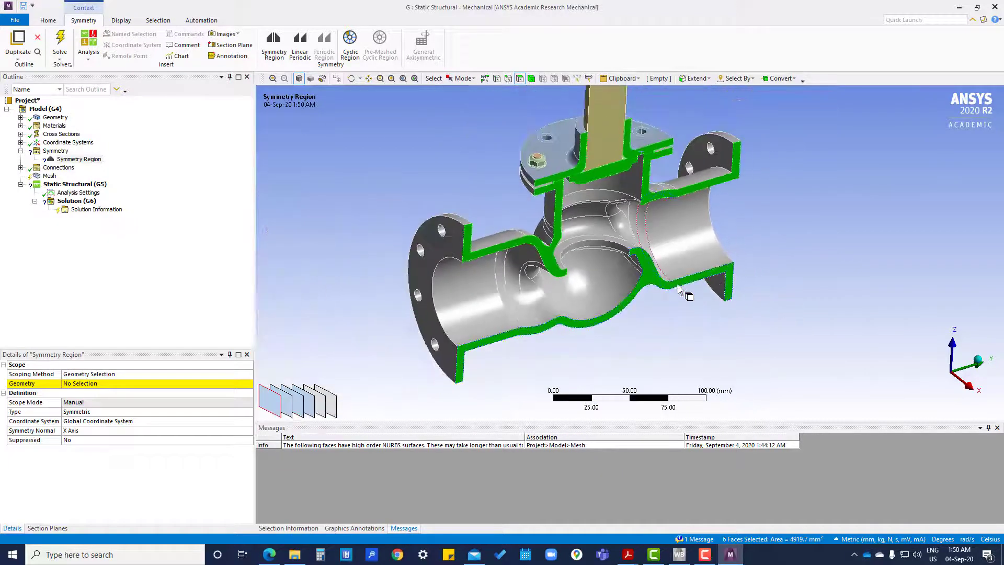
{"action": "middle_click_drag", "start_coordinate": [605, 147], "coordinate": [627, 231], "text": "ctrl"}
{"action": "left_click", "coordinate": [628, 212], "text": "ctrl"}
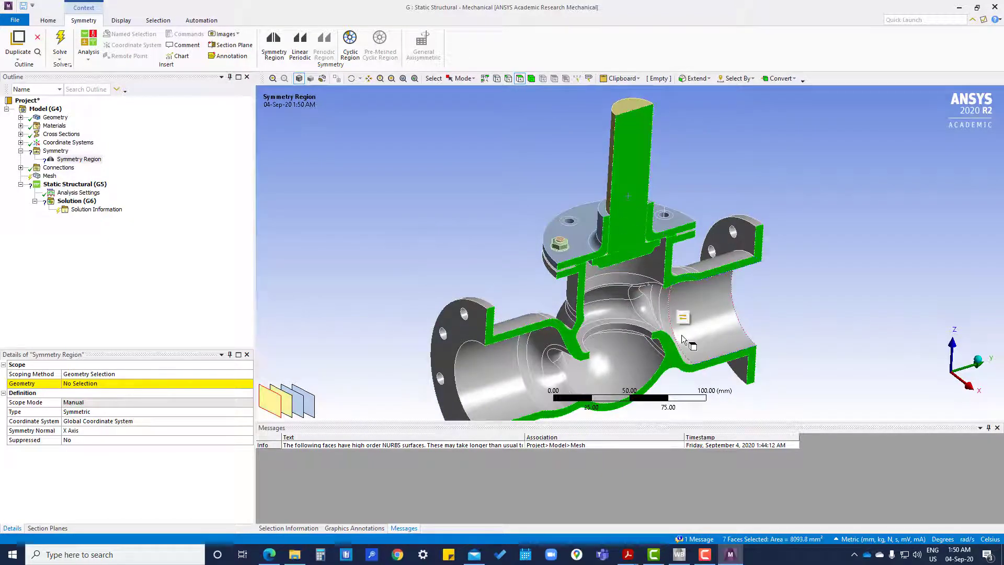
{"action": "scroll", "coordinate": [683, 336], "scroll_direction": "down", "scroll_amount": 2}
{"action": "scroll", "coordinate": [683, 336], "scroll_direction": "down", "scroll_amount": 2}
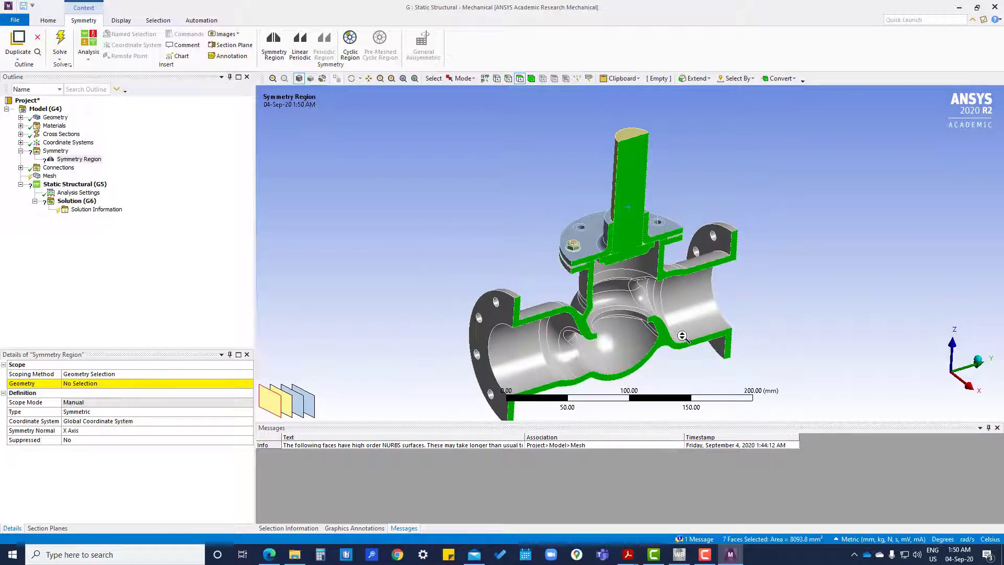
{"action": "middle_click_drag", "start_coordinate": [681, 335], "coordinate": [673, 301], "text": "ctrl"}
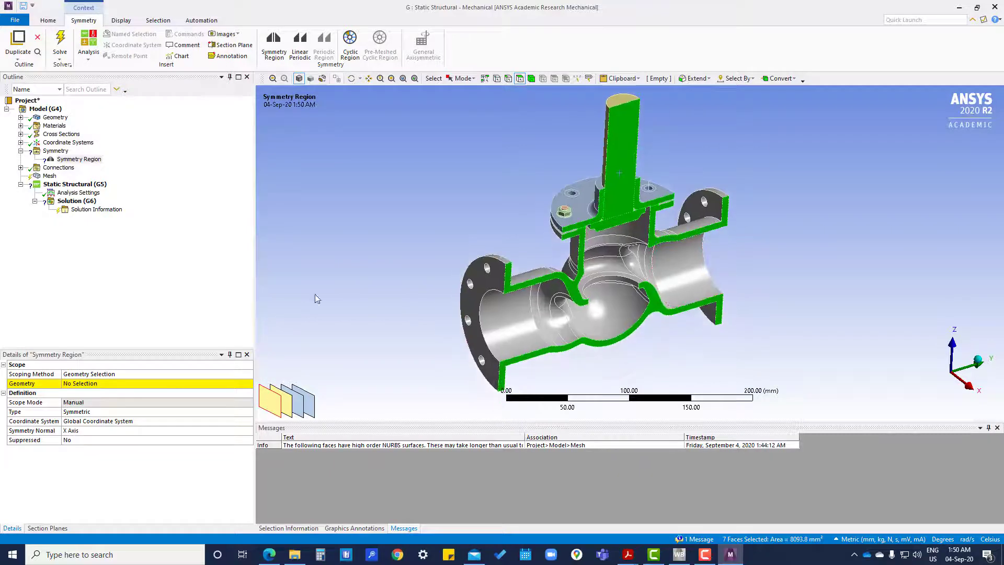
{"action": "left_click", "coordinate": [77, 385]}
{"action": "left_click", "coordinate": [100, 384]}
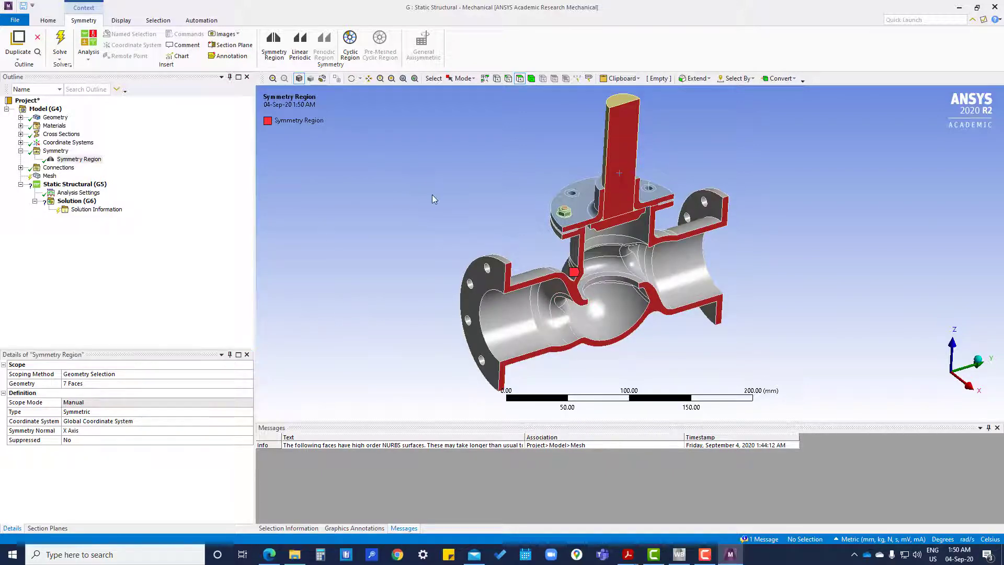
{"action": "left_click", "coordinate": [21, 152]}
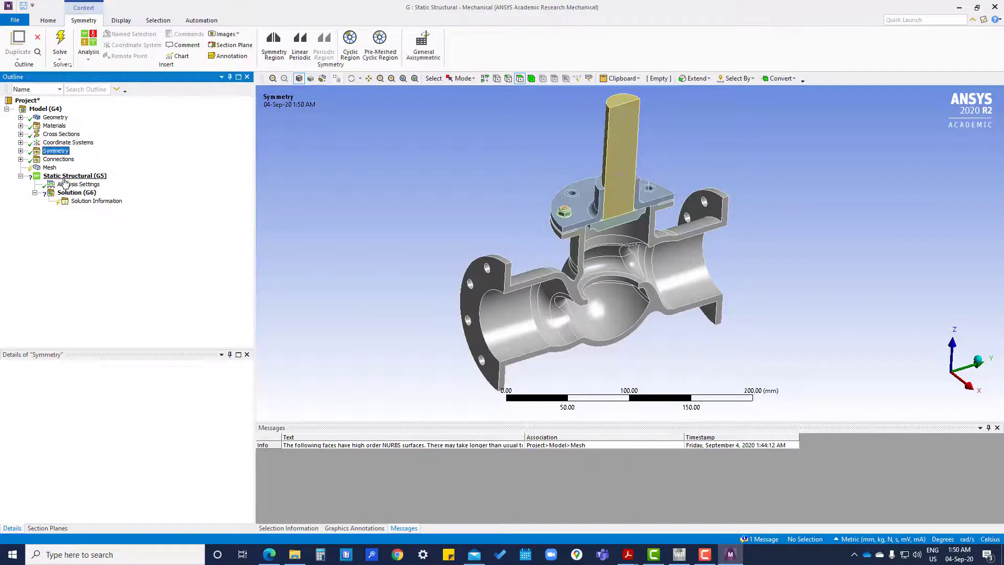
{"action": "mouse_move", "coordinate": [488, 271]}
{"action": "middle_mouse_down"}
{"action": "mouse_move", "coordinate": [508, 267]}
{"action": "mouse_move", "coordinate": [496, 265]}
{"action": "middle_mouse_up"}
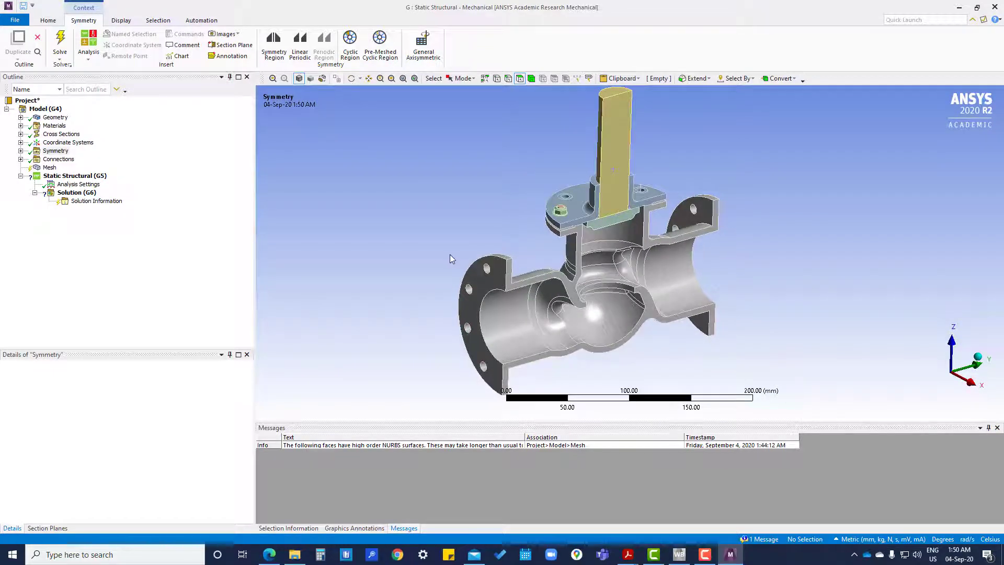
{"action": "scroll", "coordinate": [474, 276], "scroll_direction": "up", "scroll_amount": 2}
{"action": "scroll", "coordinate": [474, 274], "scroll_direction": "down", "scroll_amount": 1}
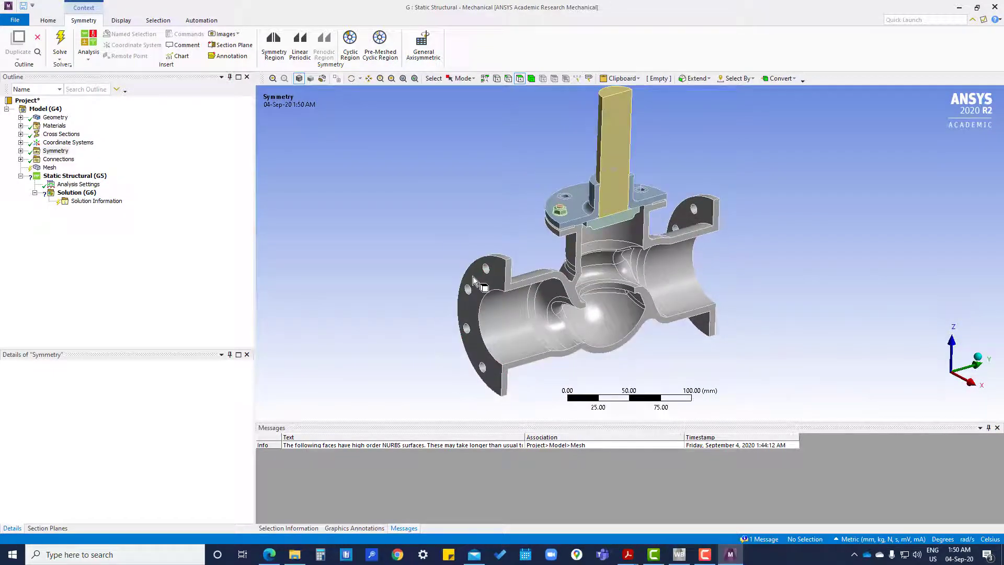